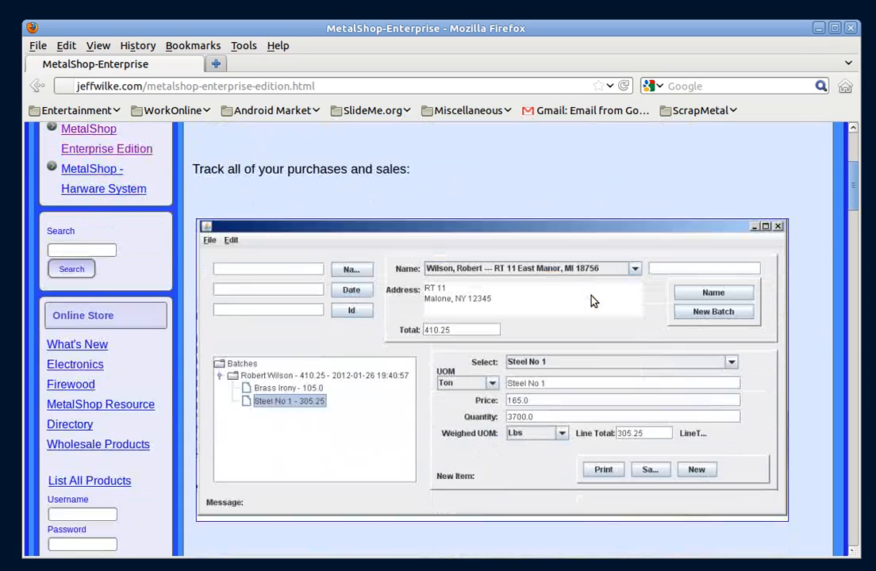
# Scroll through the MetalShop Enterprise product web page to review its described features
pyautogui.scroll(1, 414, 217)
pyautogui.scroll(-4, 550, 358)
pyautogui.scroll(-4, 550, 358)
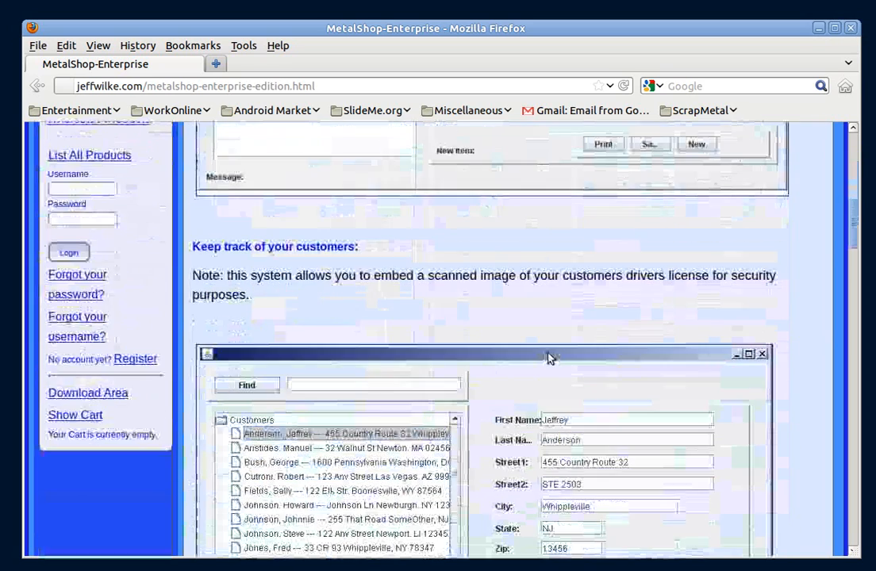
pyautogui.scroll(-4, 550, 359)
pyautogui.scroll(-2, 551, 358)
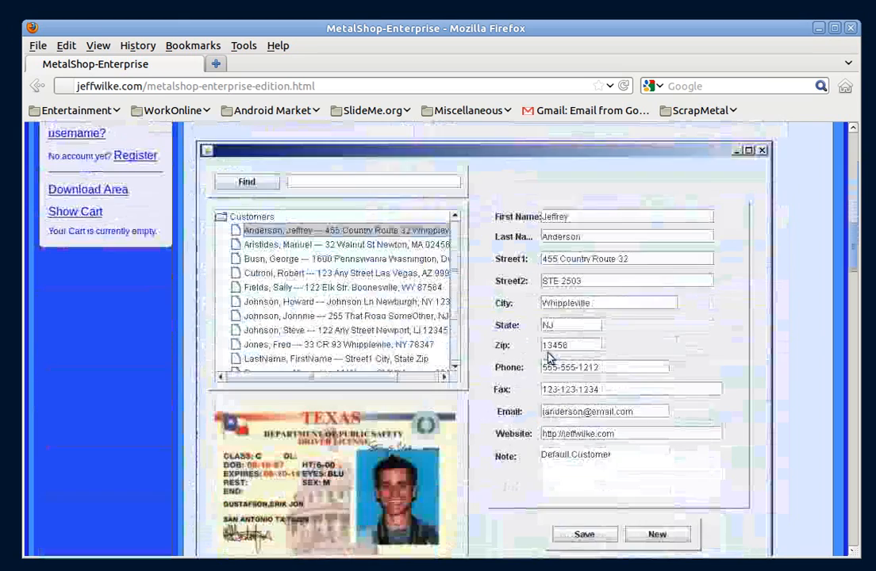
pyautogui.scroll(-10, 551, 359)
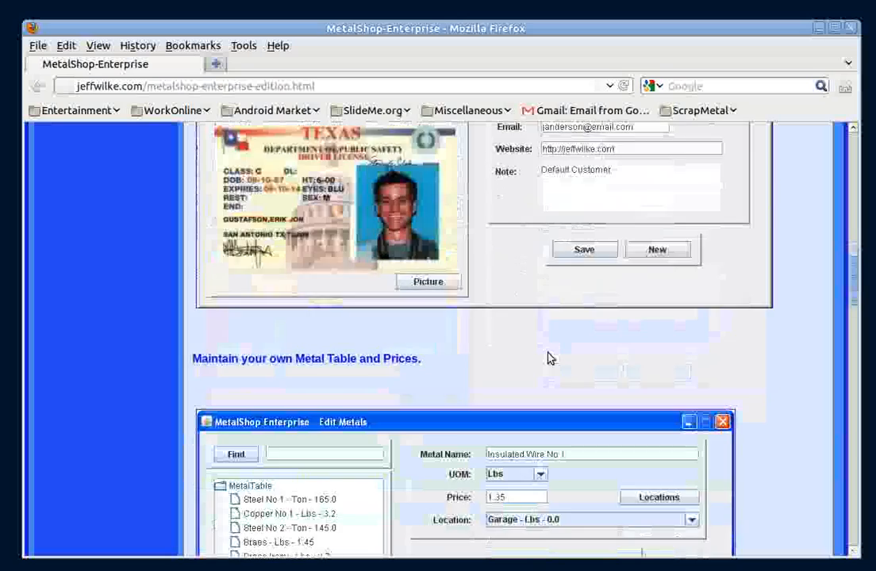
pyautogui.scroll(-1, 551, 359)
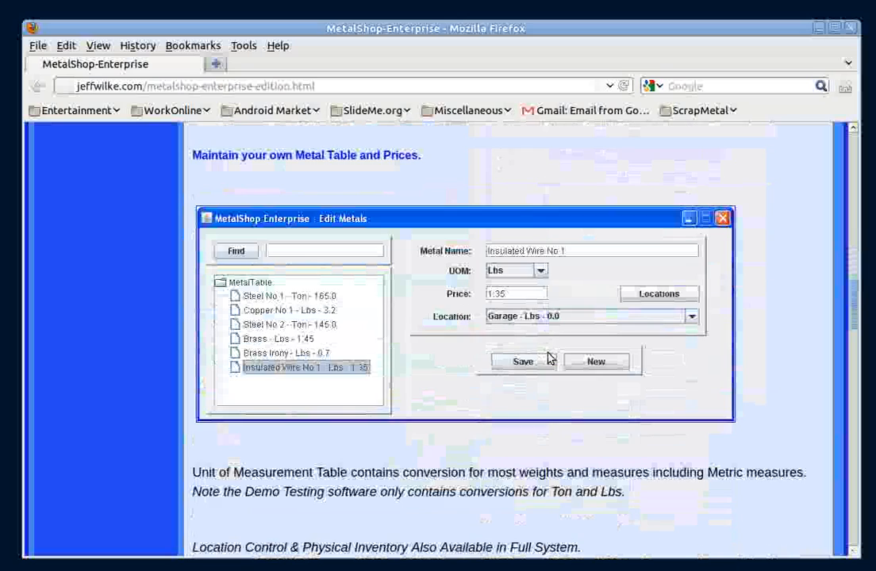
pyautogui.scroll(-8, 550, 359)
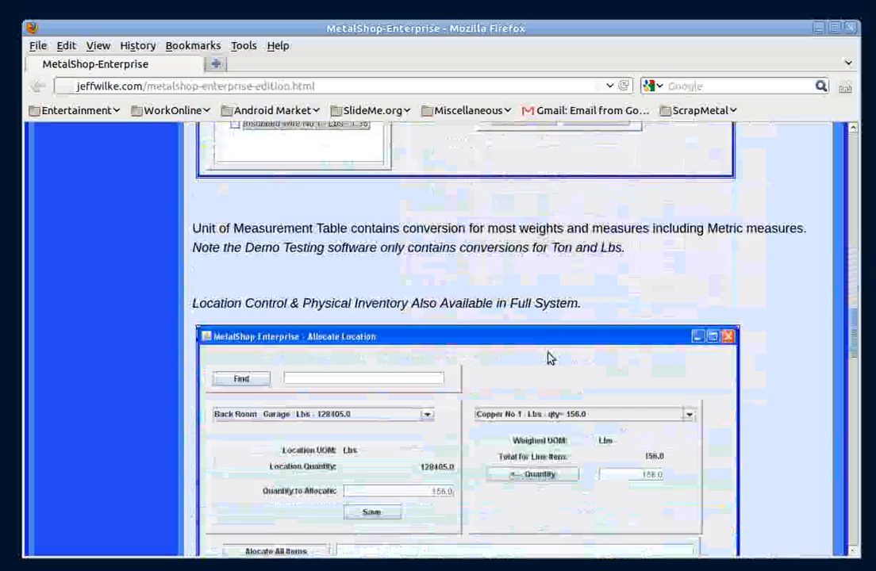
pyautogui.scroll(-2, 550, 359)
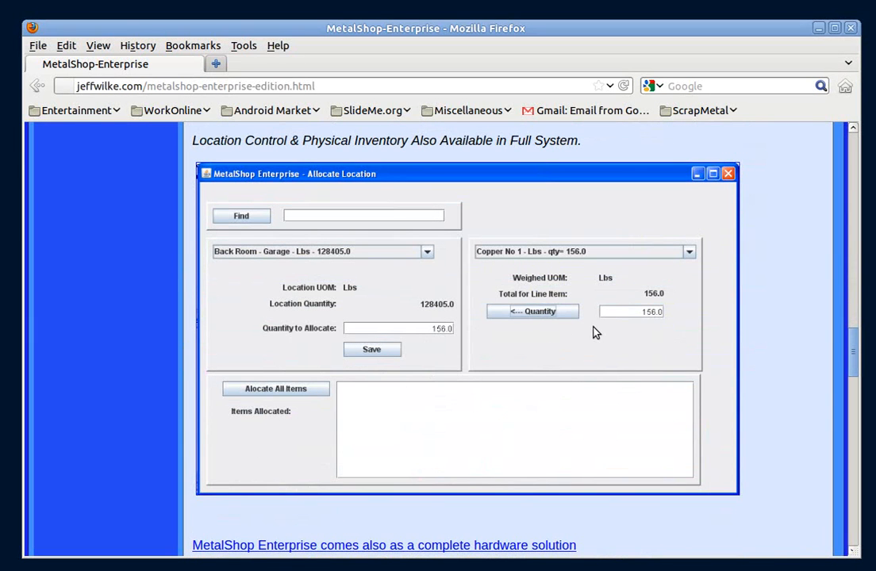
# Minimize the browser and launch the MetalShop Enterprise Local application from the desktop, repositioning its main window
pyautogui.click(819, 29)
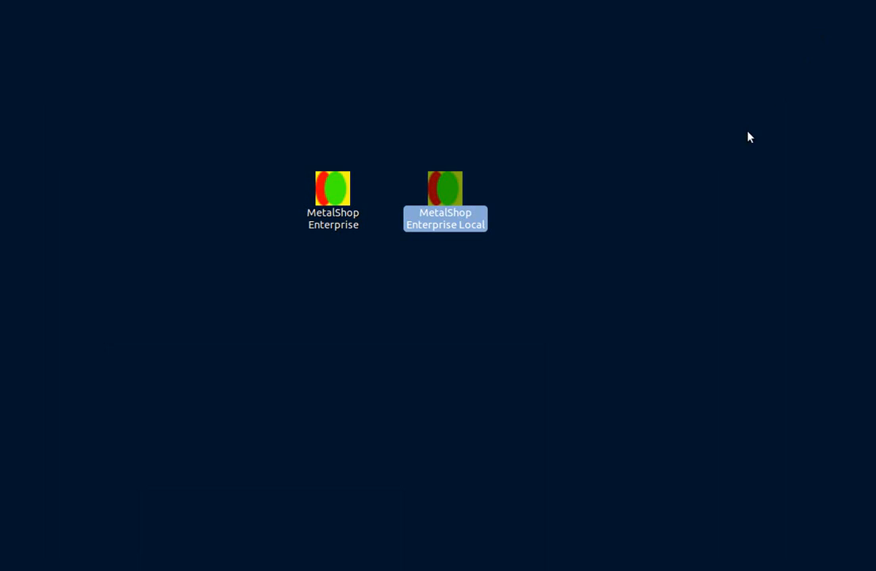
pyautogui.doubleClick(449, 200)
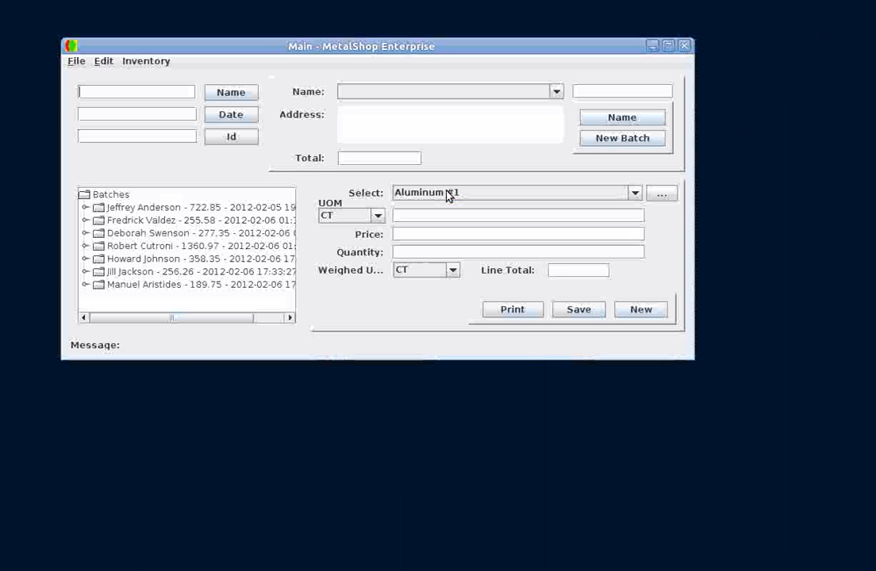
pyautogui.moveTo(432, 47); pyautogui.dragTo(464, 79)
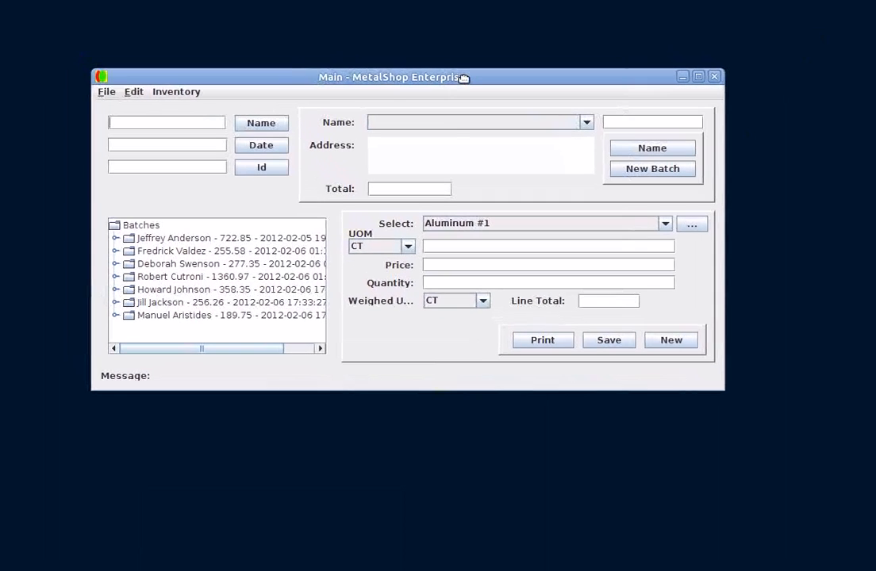
# Expand the first customer's batch, inspect each of its line items, and collapse it again
pyautogui.click(115, 239)
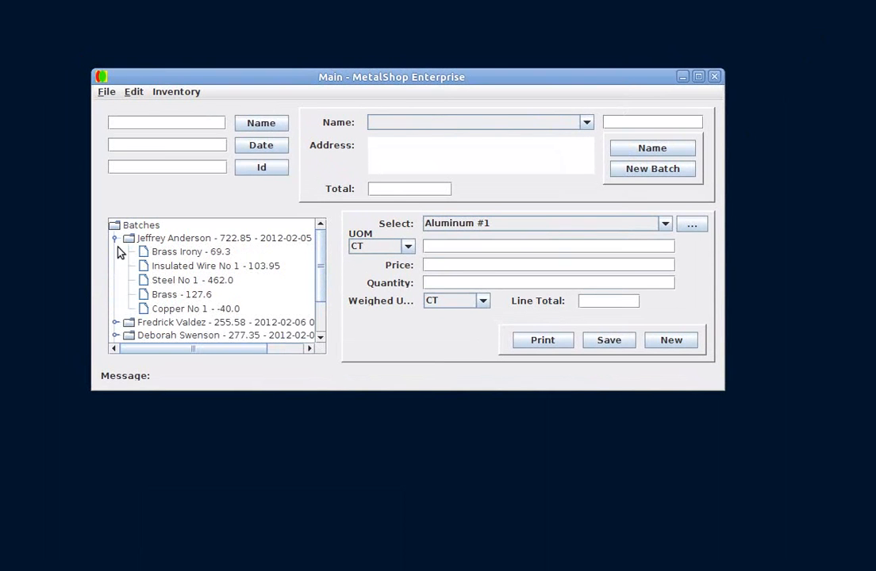
pyautogui.click(159, 242)
pyautogui.click(115, 239)
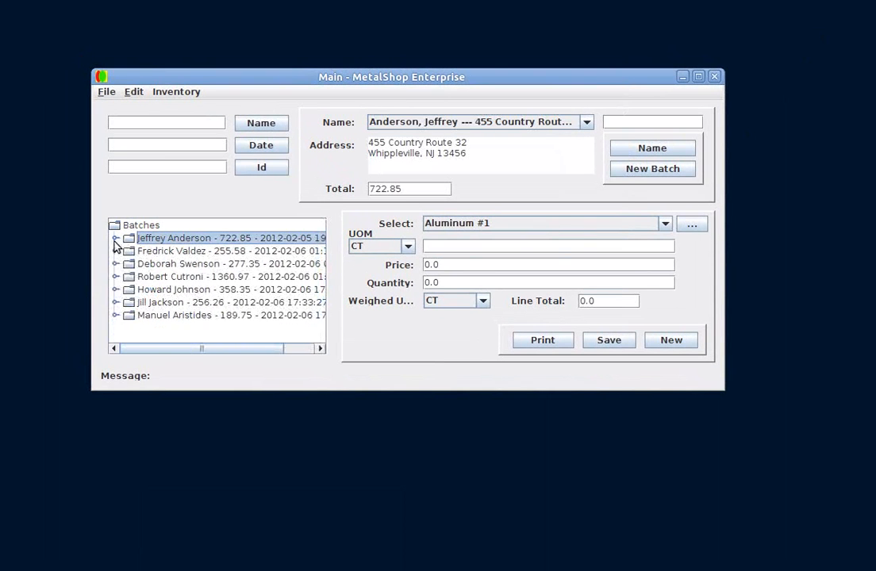
pyautogui.click(115, 239)
pyautogui.click(146, 252)
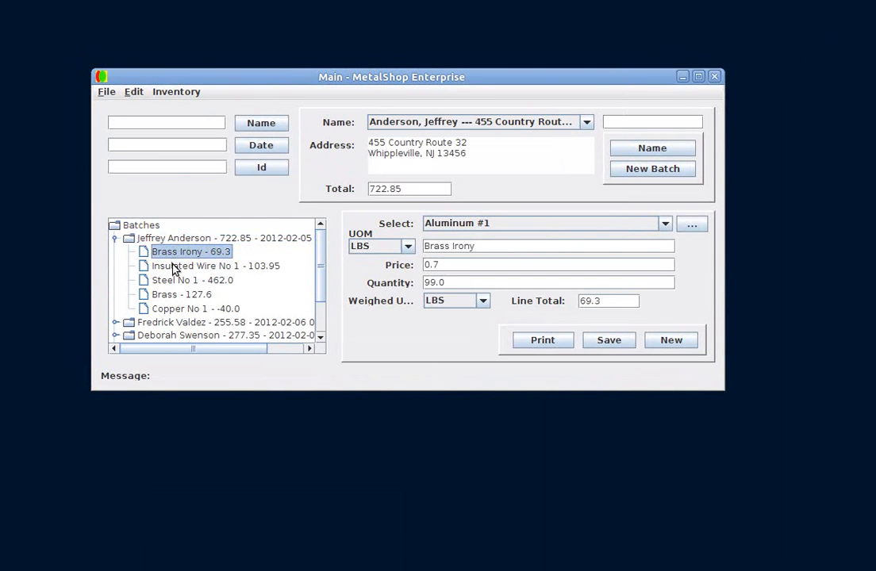
pyautogui.click(174, 268)
pyautogui.click(177, 282)
pyautogui.click(179, 293)
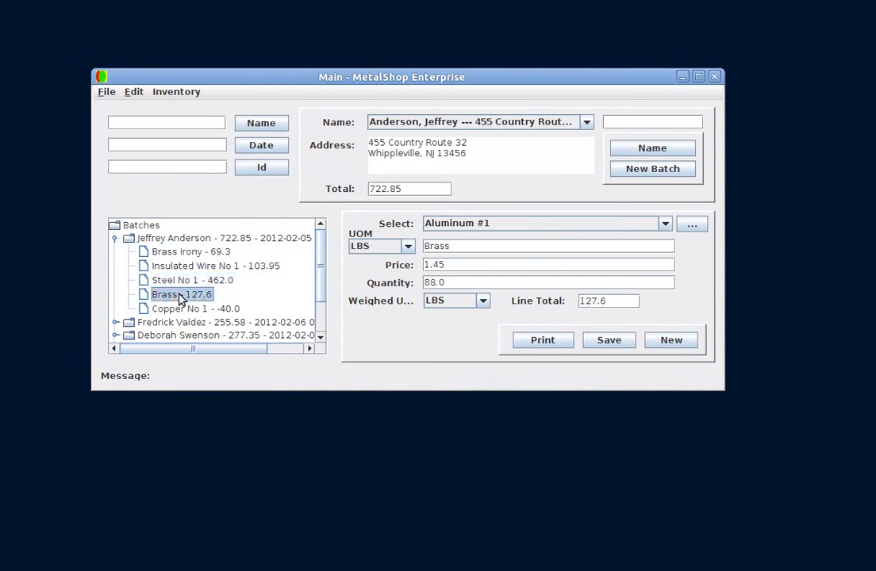
pyautogui.click(116, 240)
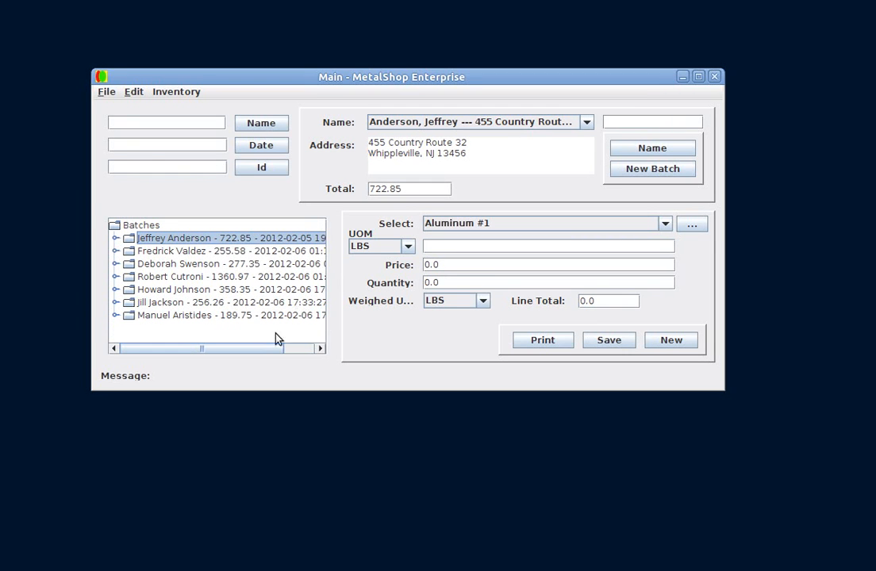
# Open the Edit Customer window and move it into view
pyautogui.click(135, 92)
pyautogui.click(140, 106)
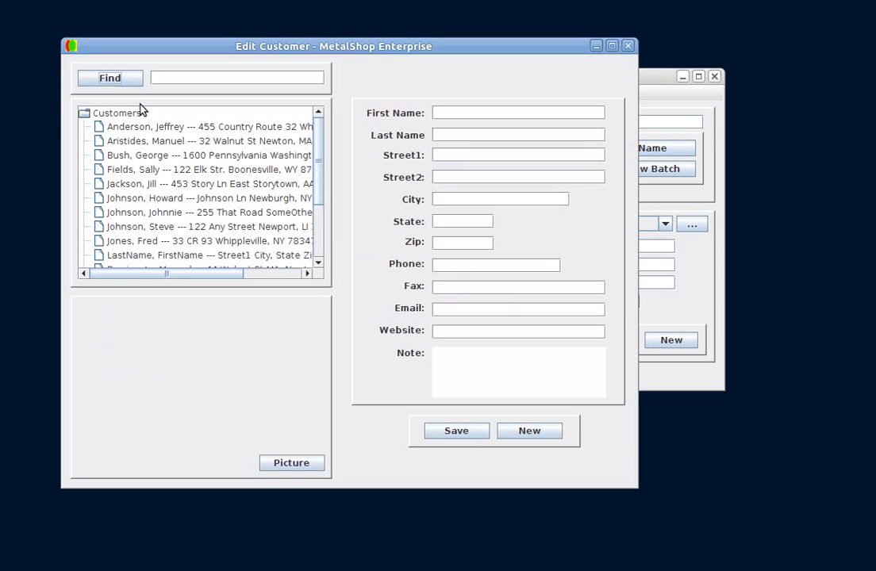
pyautogui.moveTo(148, 52); pyautogui.dragTo(240, 60)
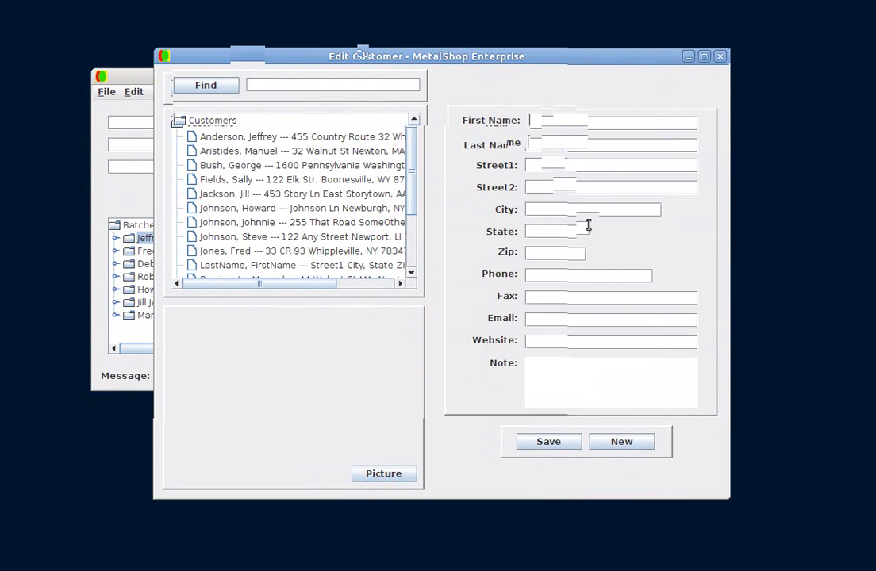
# Enter the new customer's first name, last name and Street1 address
pyautogui.write('joh')
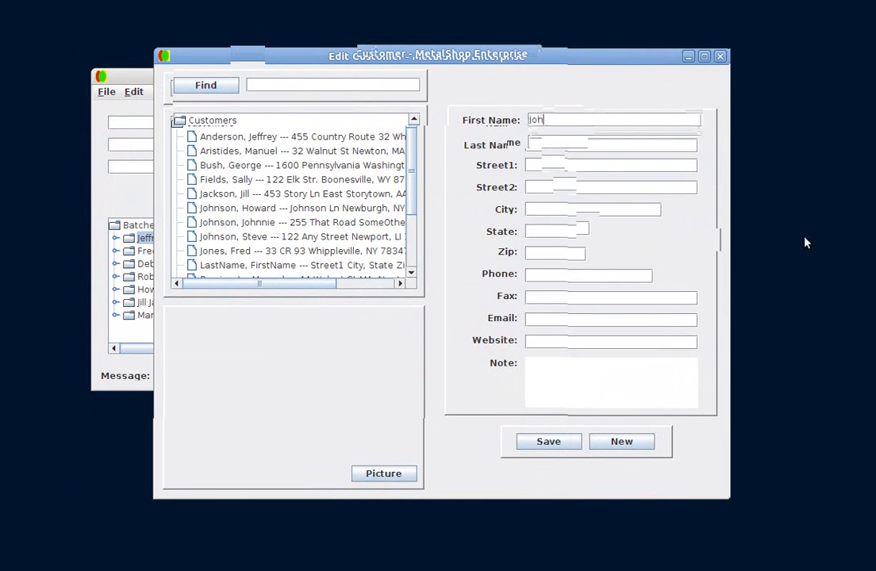
pyautogui.write('nson')
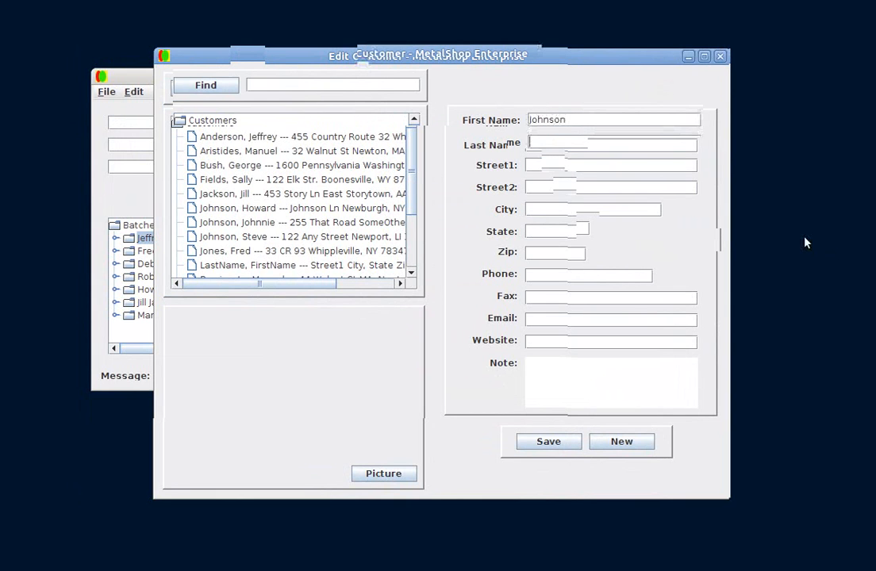
pyautogui.press('Tab')
pyautogui.write('Doe')
pyautogui.press('Tab')
pyautogui.write('Any')
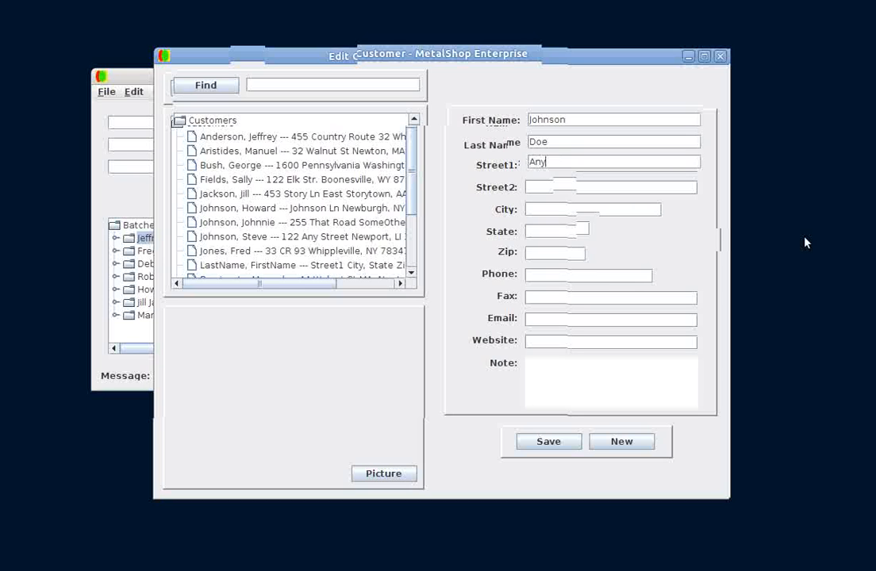
pyautogui.write(' Street')
# Fill in the customer's city, state and zip code
pyautogui.press('Tab')
pyautogui.press('Tab')
pyautogui.write('Any')
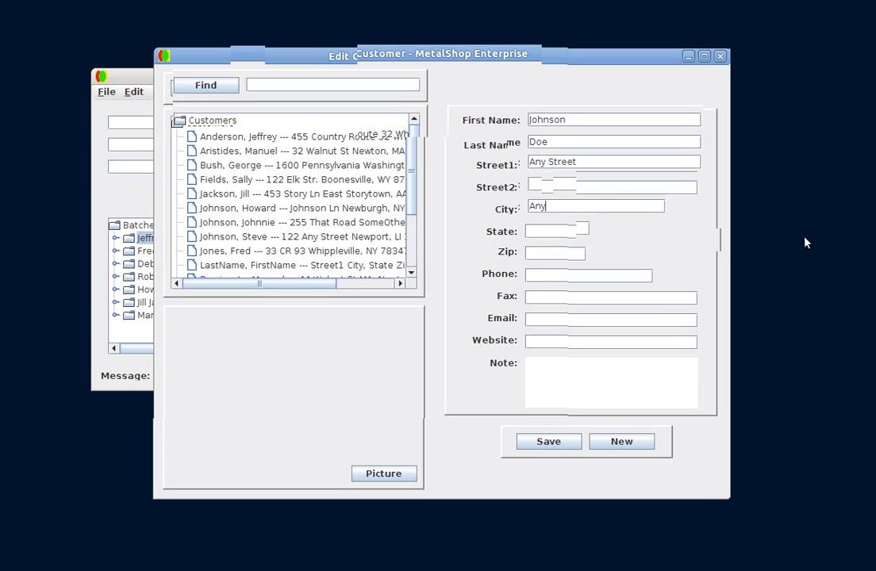
pyautogui.write(' Town')
pyautogui.press('Tab')
pyautogui.write('AA')
pyautogui.press('Tab')
pyautogui.write('5')
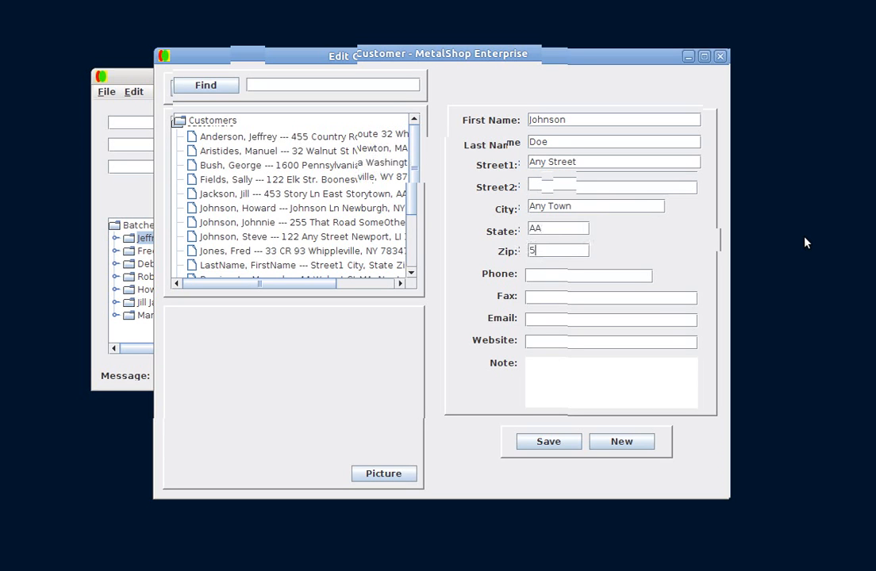
pyautogui.write('4321')
# Add the note "Default Customer." to the customer record
pyautogui.press('Tab')
pyautogui.press('Tab')
pyautogui.press('Tab')
pyautogui.press('Tab')
pyautogui.press('Tab')
pyautogui.write('De')
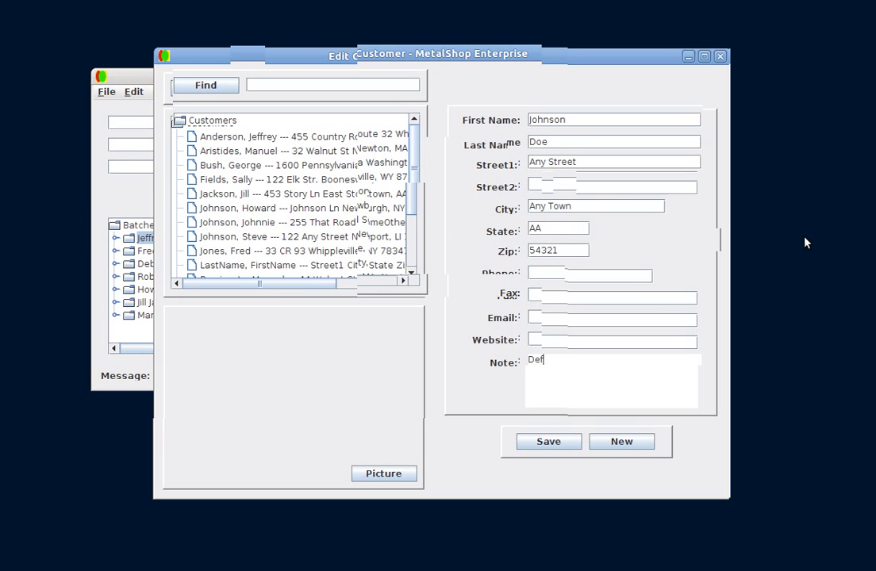
pyautogui.write('fault Customer.')
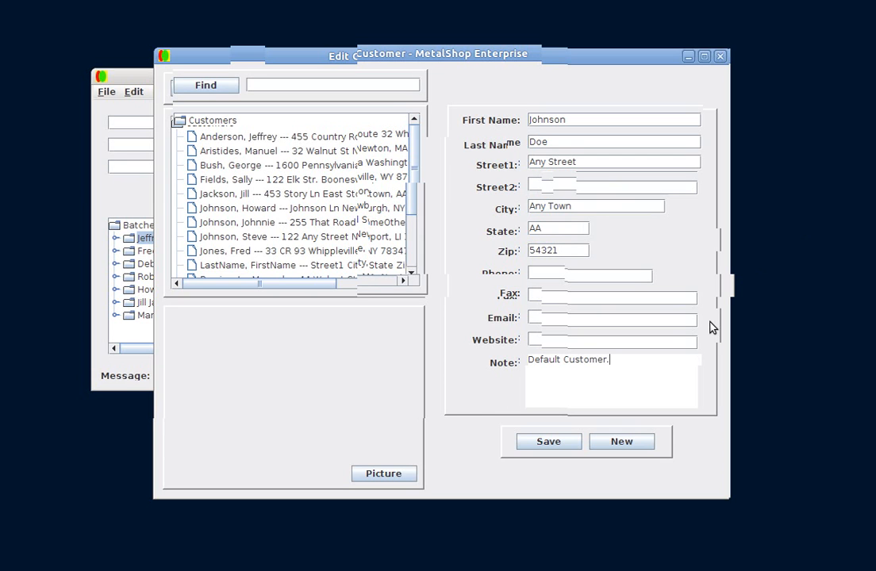
# Attach a scanned driver's license picture from the 1mock_dmv folder to the customer
pyautogui.click(396, 475)
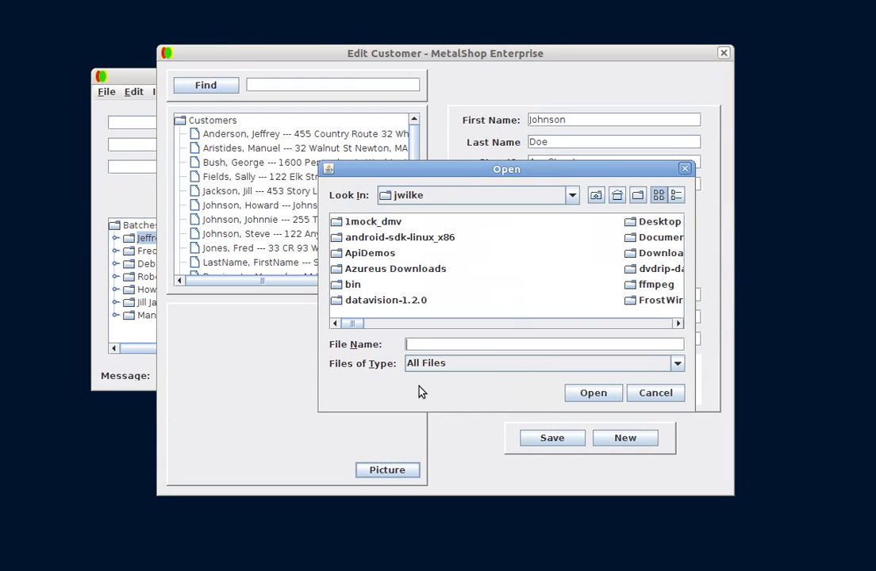
pyautogui.doubleClick(383, 222)
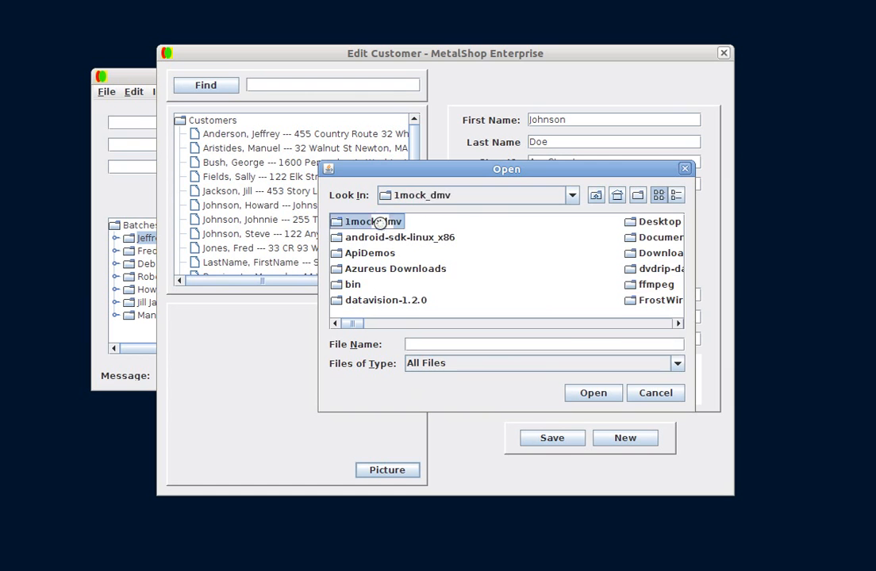
pyautogui.doubleClick(365, 297)
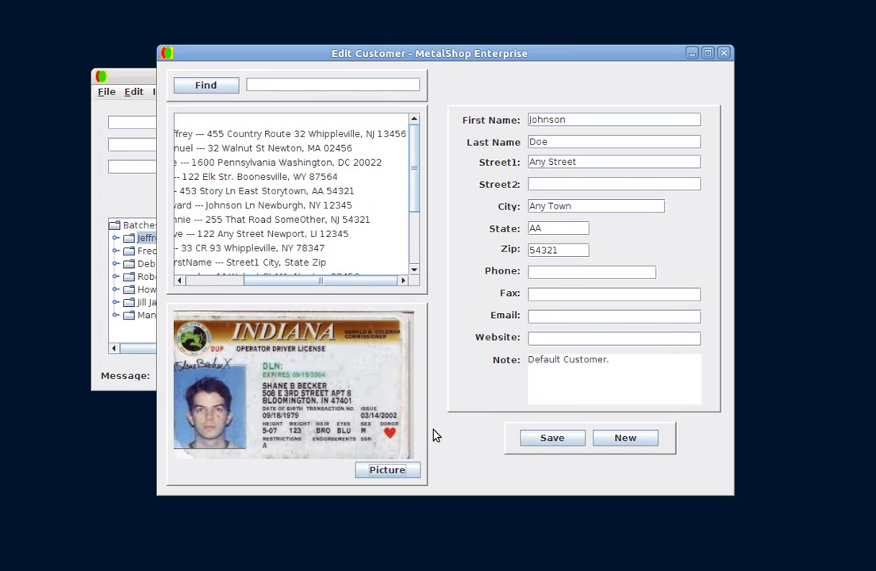
# Save the new customer, select it in the customer list, and close the Edit Customer window
pyautogui.click(540, 441)
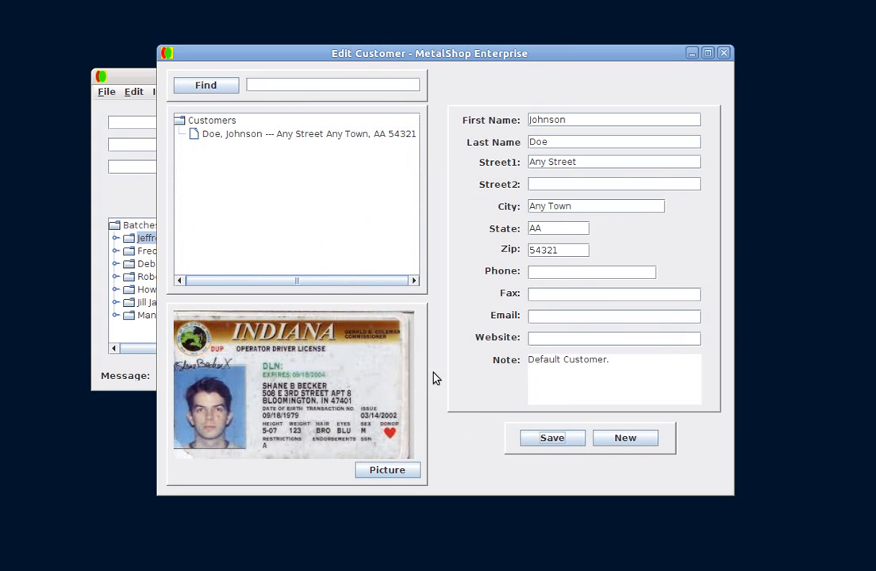
pyautogui.click(218, 135)
pyautogui.click(167, 54)
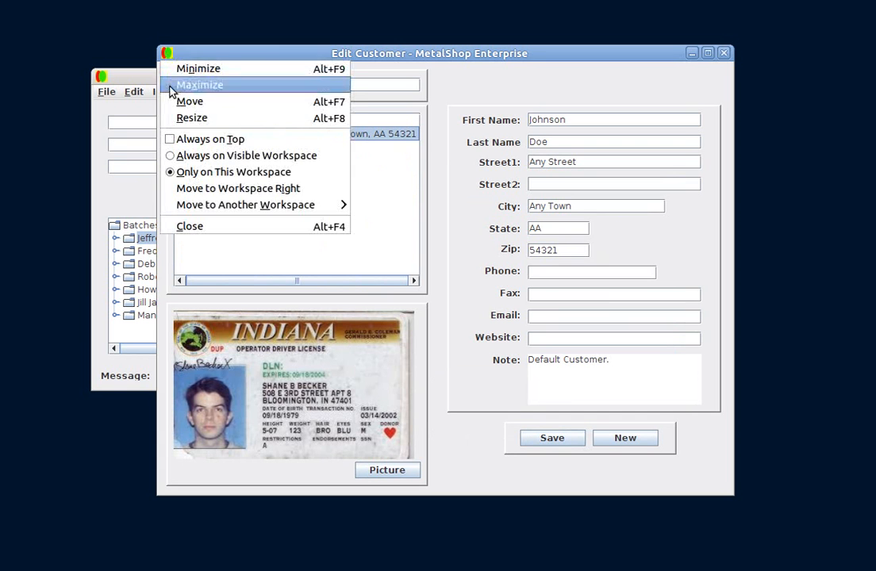
pyautogui.click(212, 230)
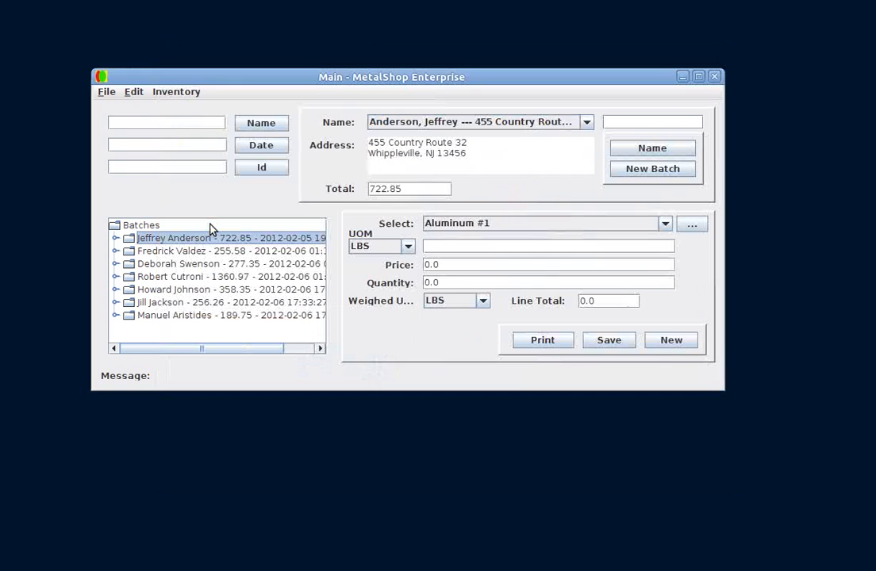
# Start a new batch, search customers by name, and assign the newly added customer to the batch
pyautogui.click(640, 178)
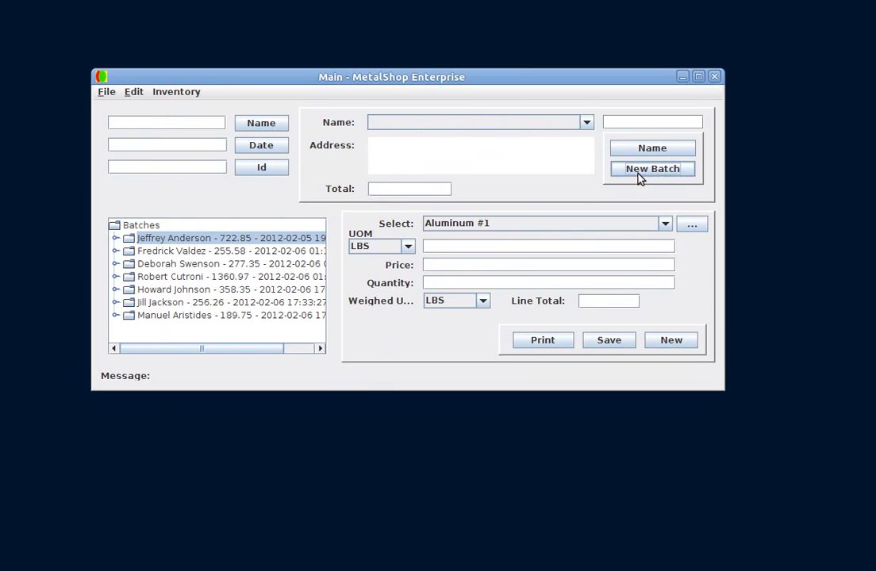
pyautogui.click(590, 127)
pyautogui.click(619, 112)
pyautogui.write('johnson')
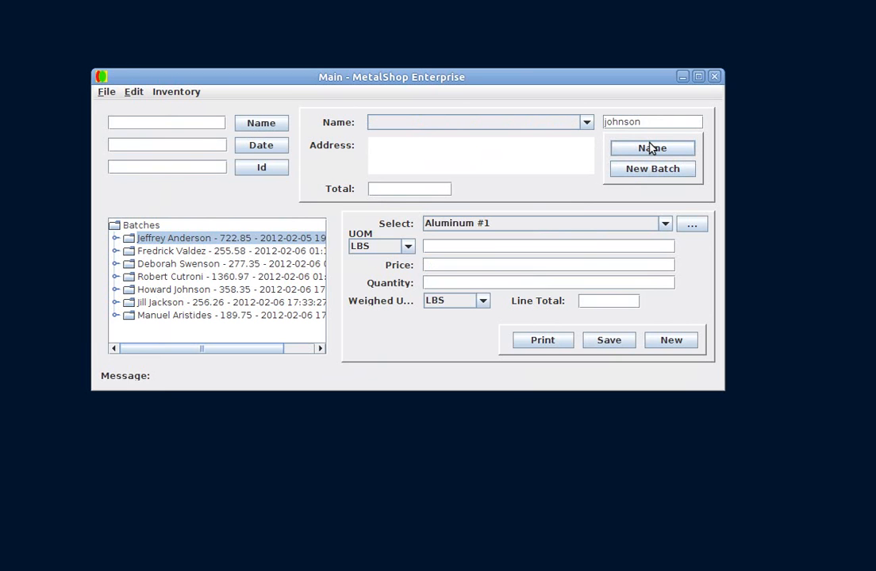
pyautogui.click(651, 150)
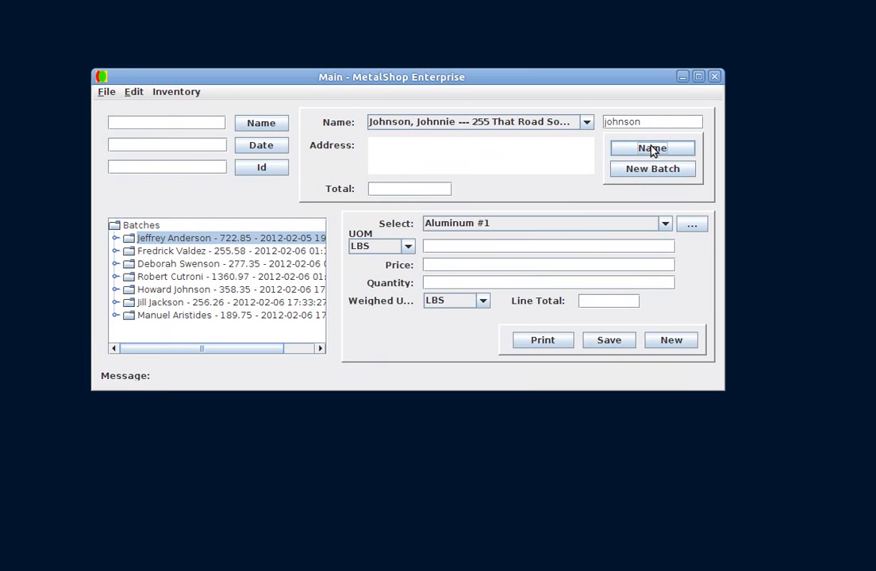
pyautogui.click(587, 122)
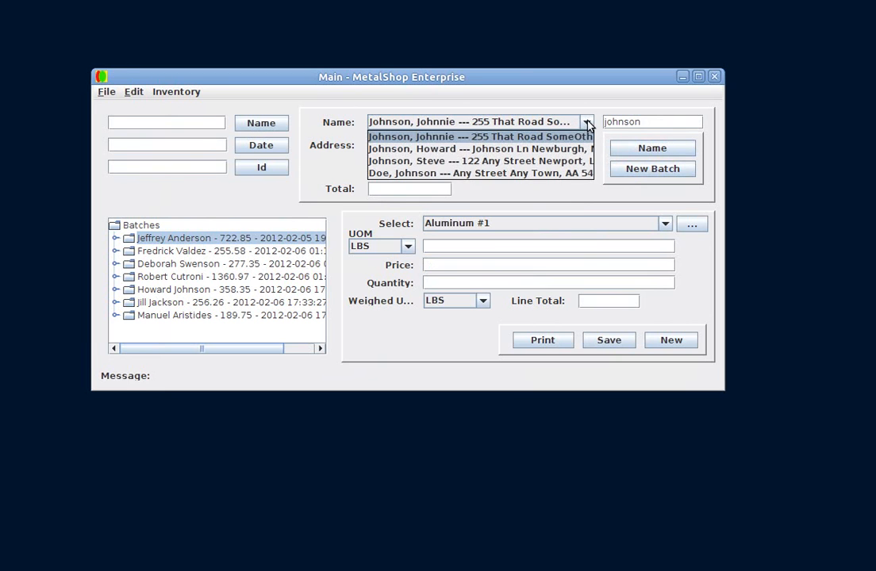
pyautogui.click(502, 173)
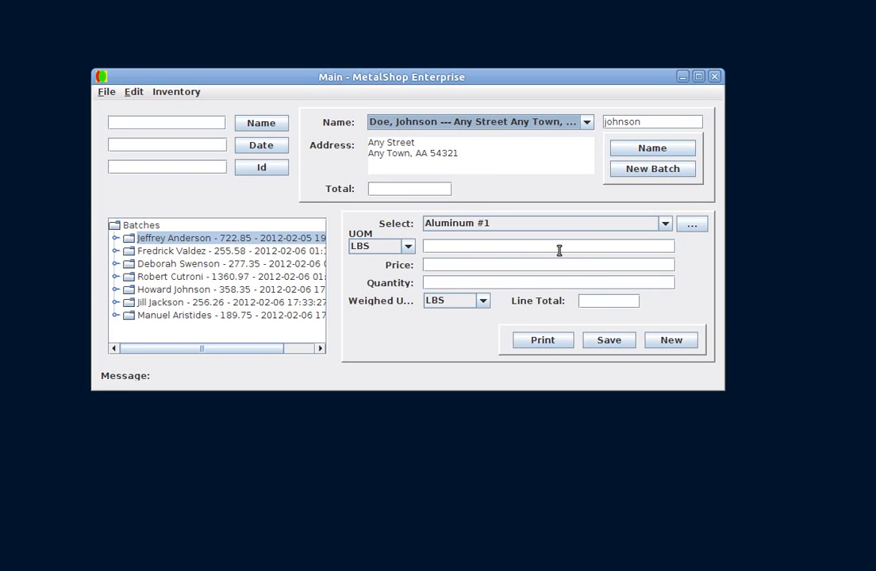
# Add a Batteries line item with a quantity of 400 to the batch and save it
pyautogui.click(665, 225)
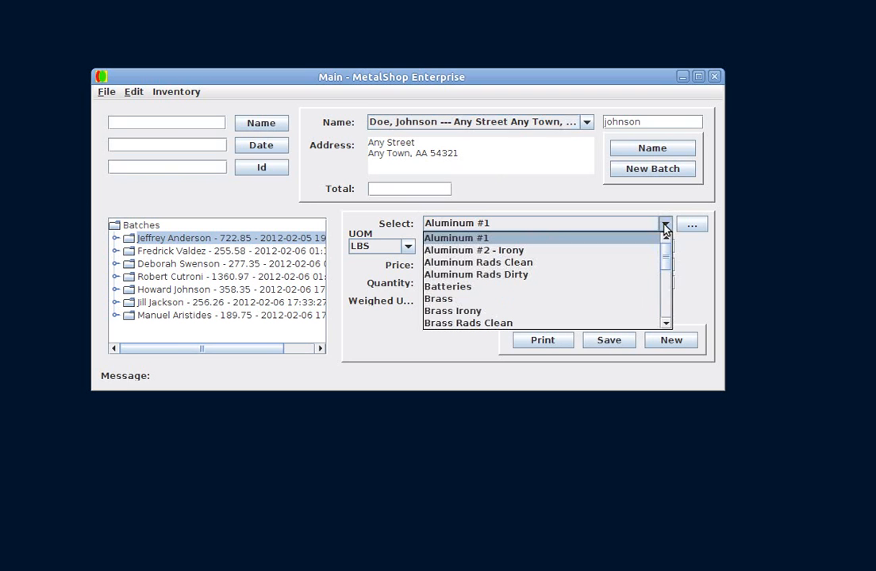
pyautogui.click(611, 287)
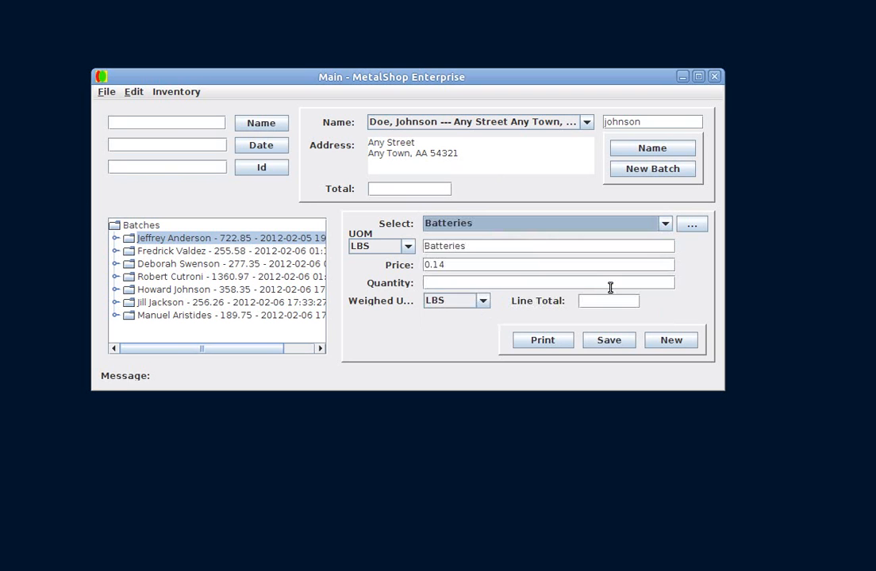
pyautogui.click(520, 284)
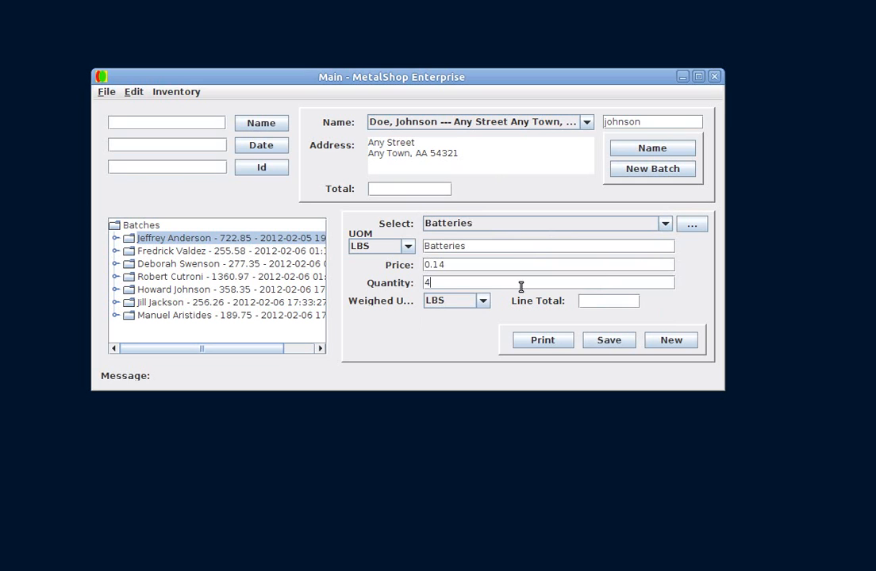
pyautogui.write('400')
pyautogui.press('Return')
pyautogui.click(600, 340)
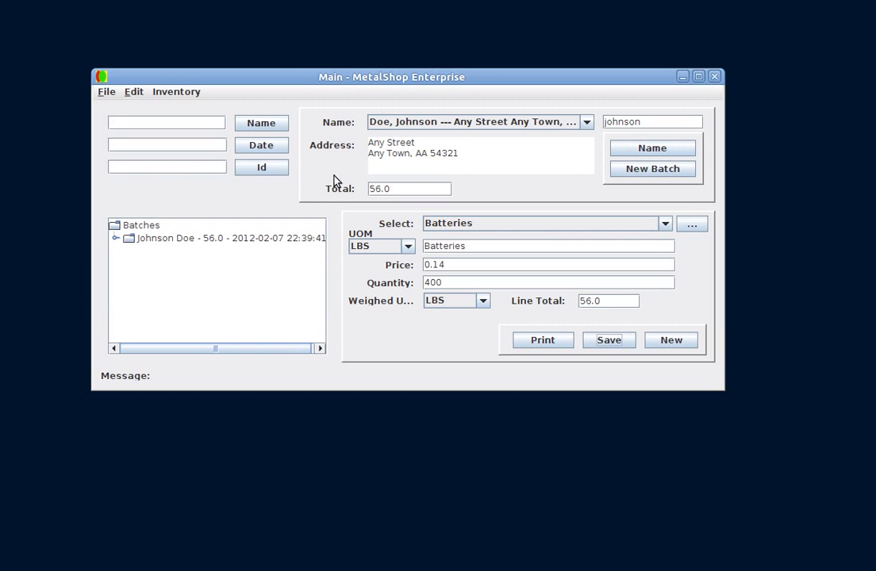
# Open the metal editor and review Copper No 1's price and its storage location options
pyautogui.click(134, 92)
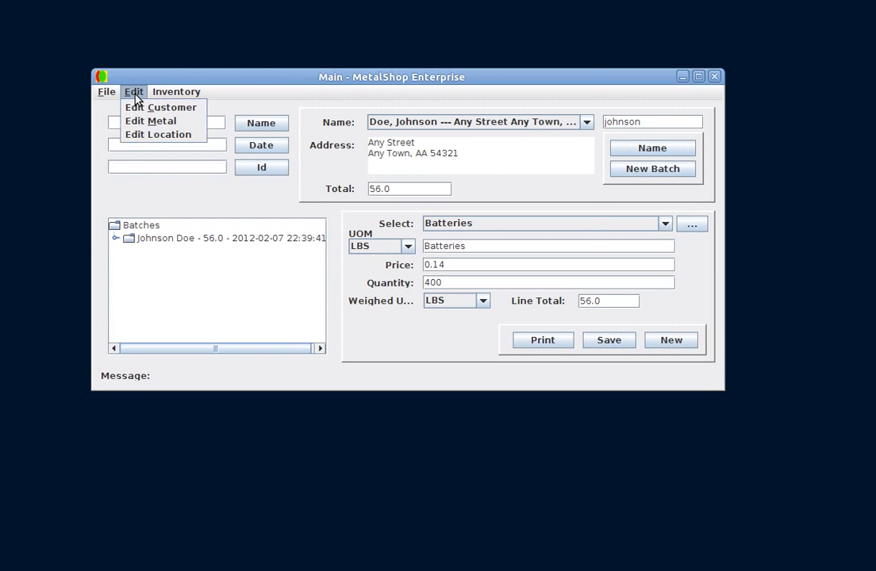
pyautogui.click(147, 124)
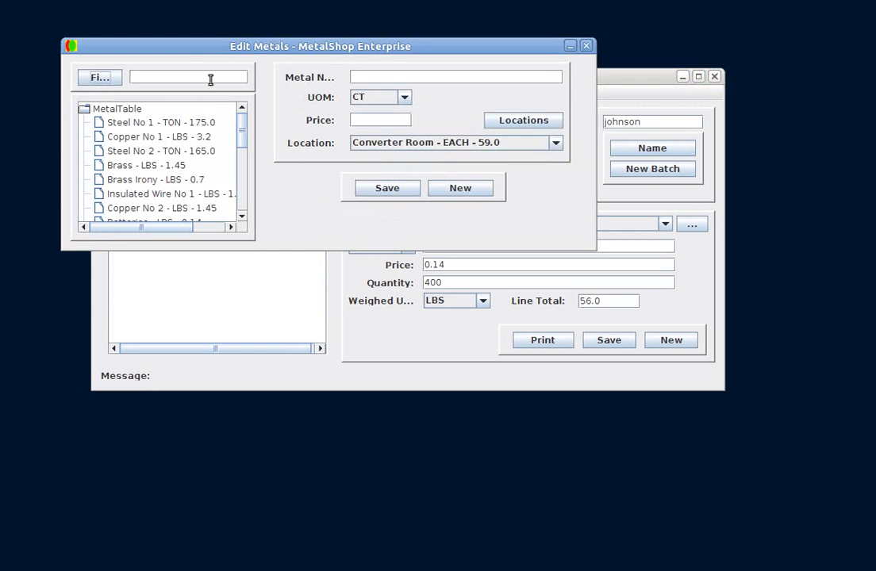
pyautogui.moveTo(195, 54); pyautogui.dragTo(342, 135)
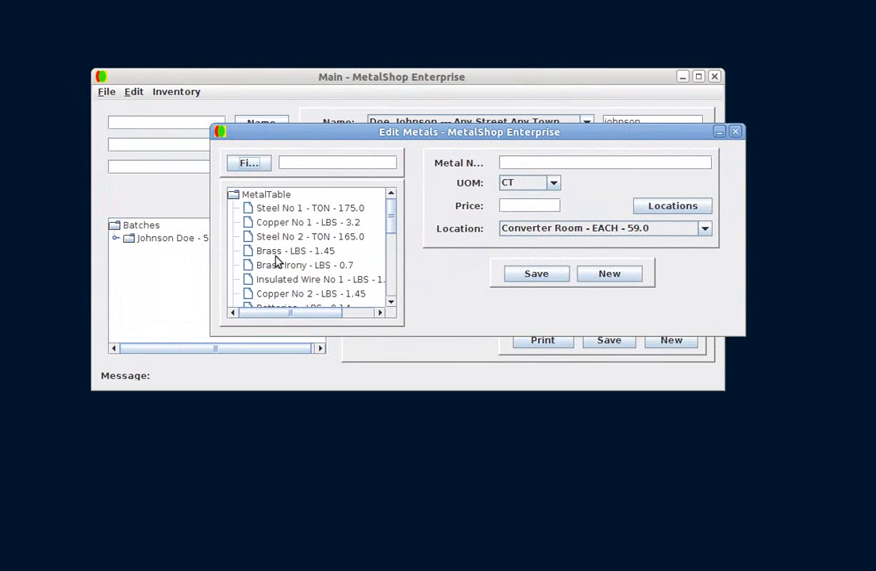
pyautogui.click(281, 225)
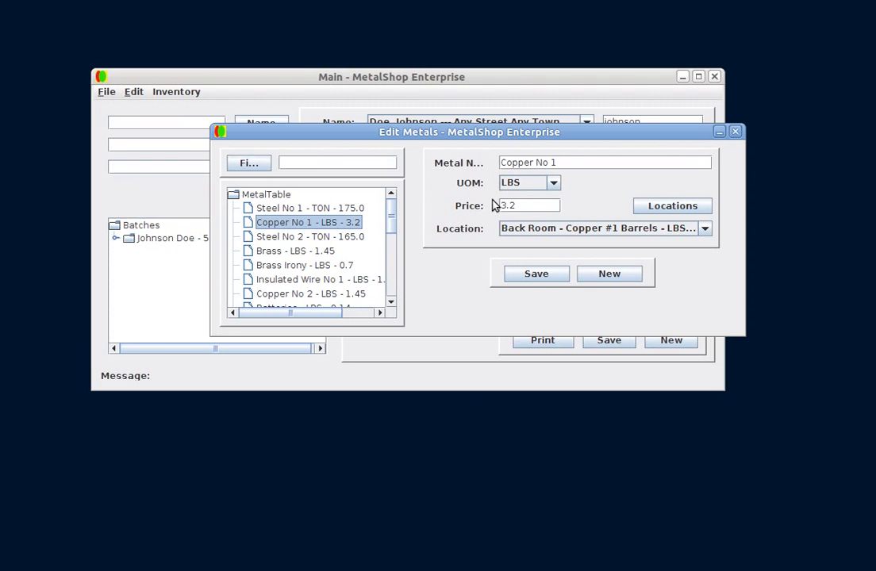
pyautogui.click(704, 230)
pyautogui.click(675, 264)
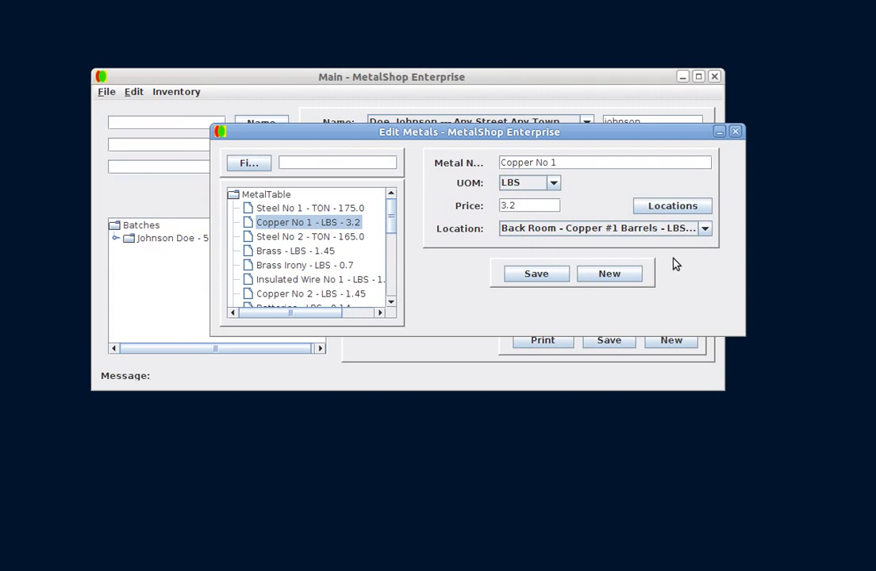
pyautogui.click(671, 207)
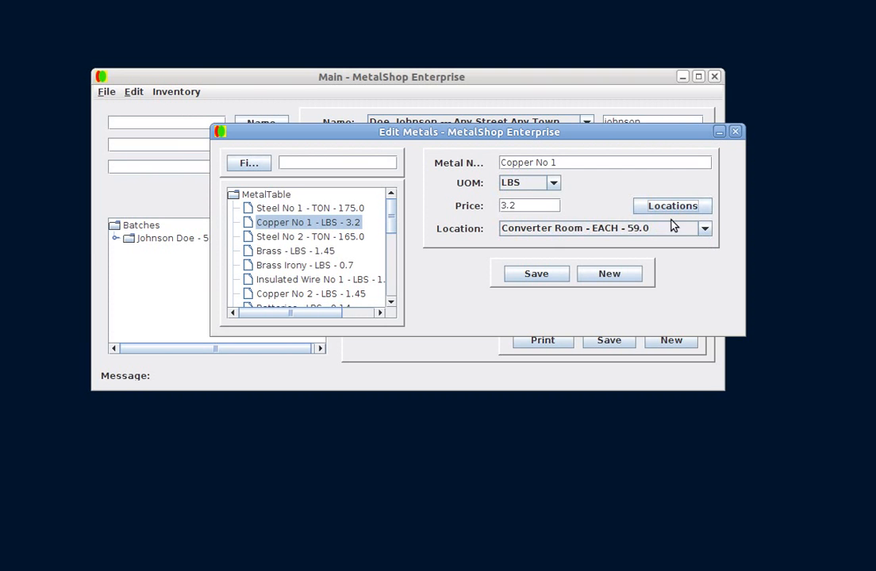
pyautogui.click(678, 230)
pyautogui.scroll(-4, 680, 255)
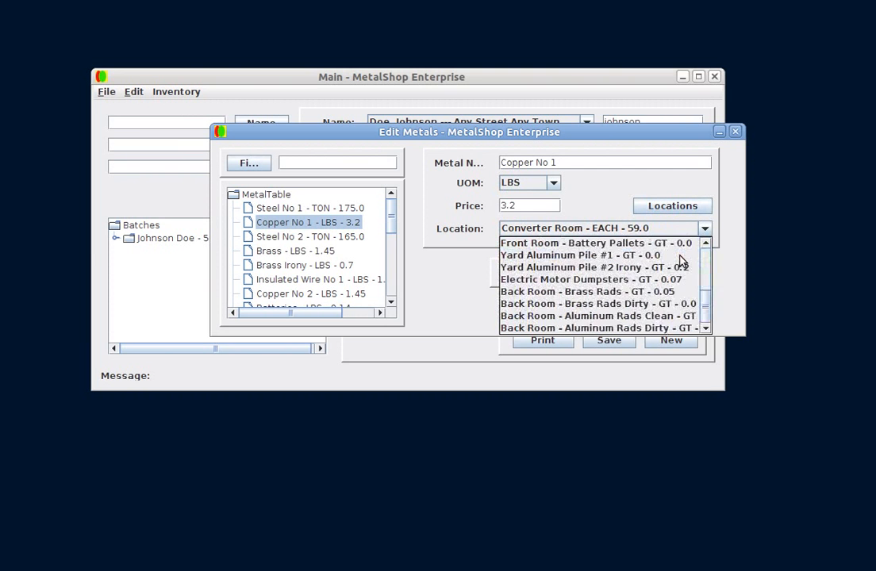
pyautogui.scroll(4, 678, 256)
pyautogui.click(650, 194)
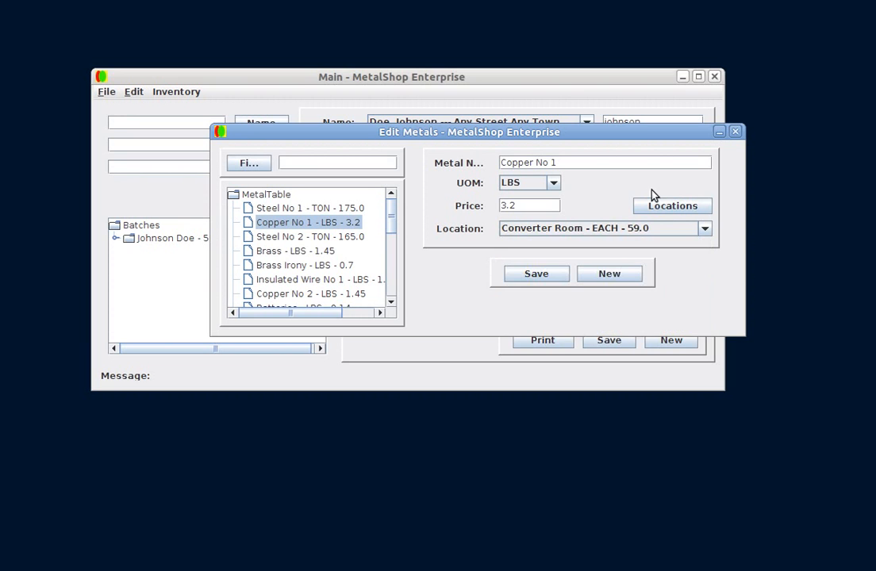
# Browse other metal entries such as Steel No 2, Converter Large GM and Steel No 1, then close the metal editor
pyautogui.click(301, 236)
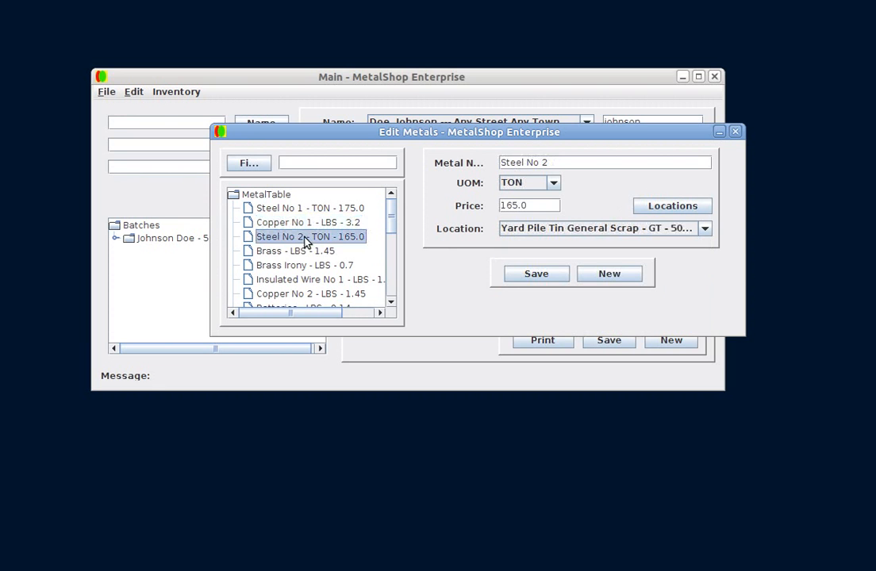
pyautogui.scroll(-1, 310, 258)
pyautogui.scroll(-2, 310, 262)
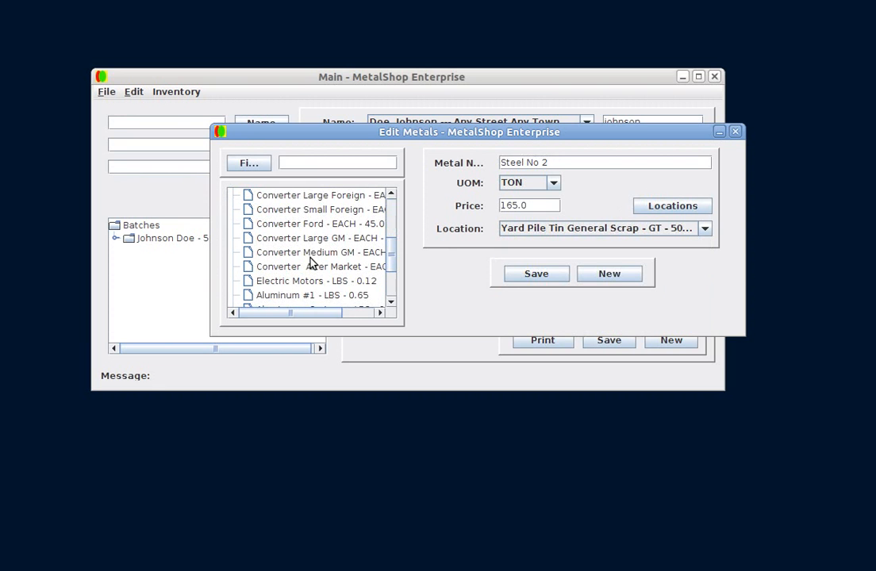
pyautogui.click(308, 243)
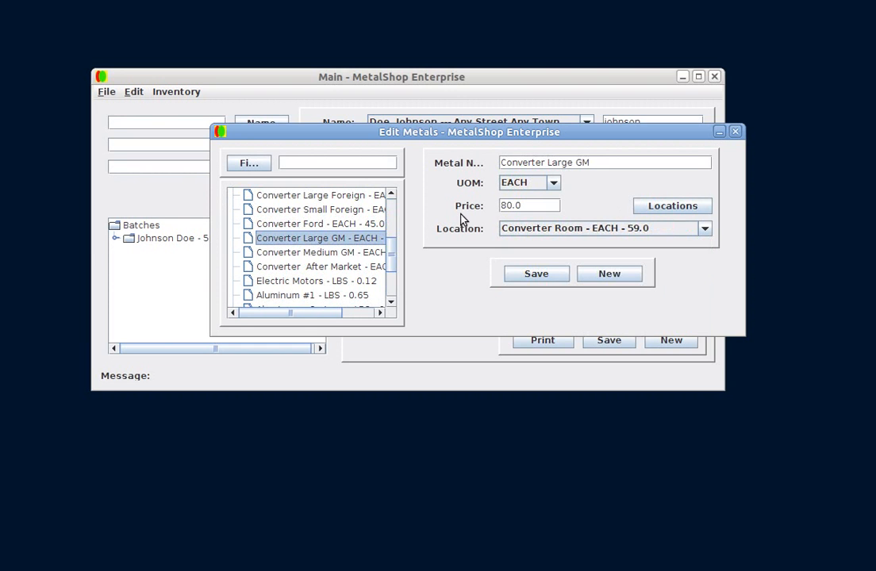
pyautogui.scroll(-1, 304, 248)
pyautogui.scroll(-1, 306, 248)
pyautogui.scroll(4, 306, 249)
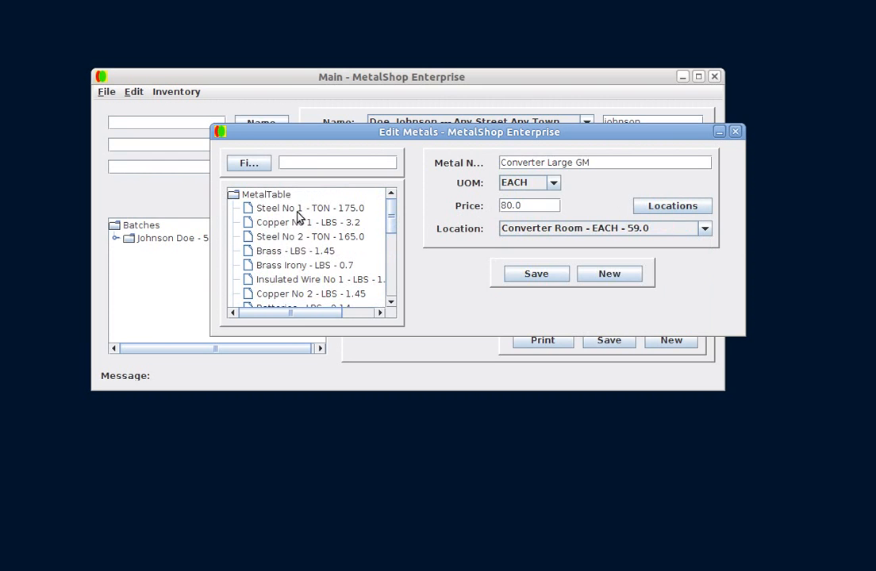
pyautogui.click(298, 210)
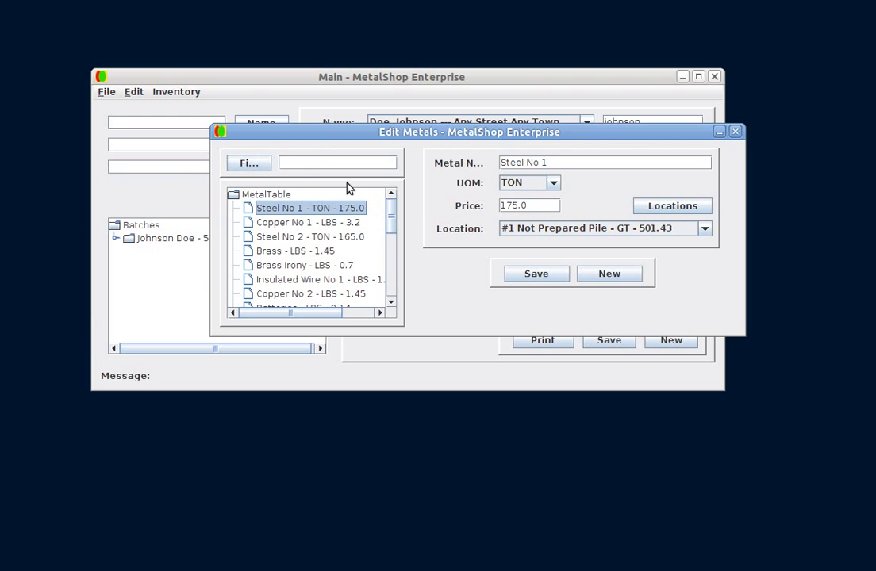
pyautogui.click(220, 132)
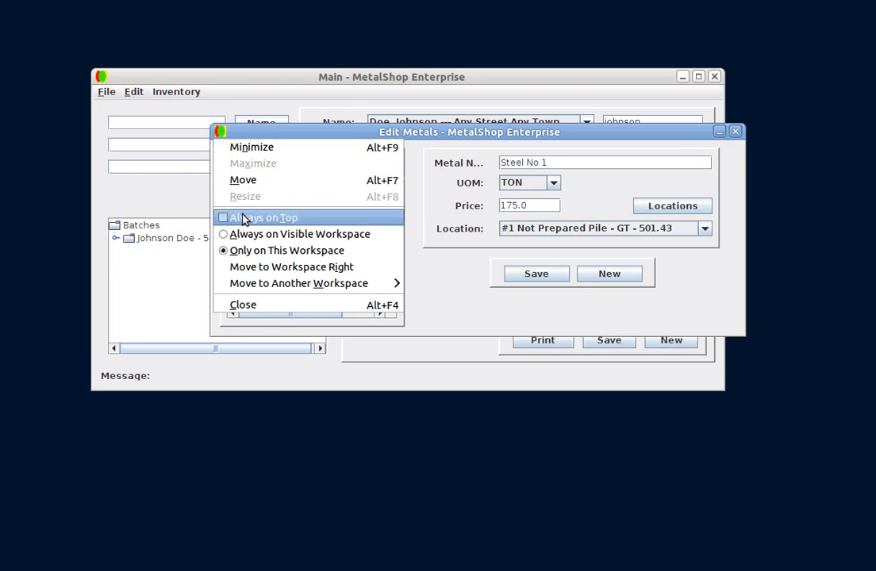
pyautogui.click(252, 303)
# Open the location editor, review the #1 Prepared Dumpster location's details, and close the editor
pyautogui.click(133, 91)
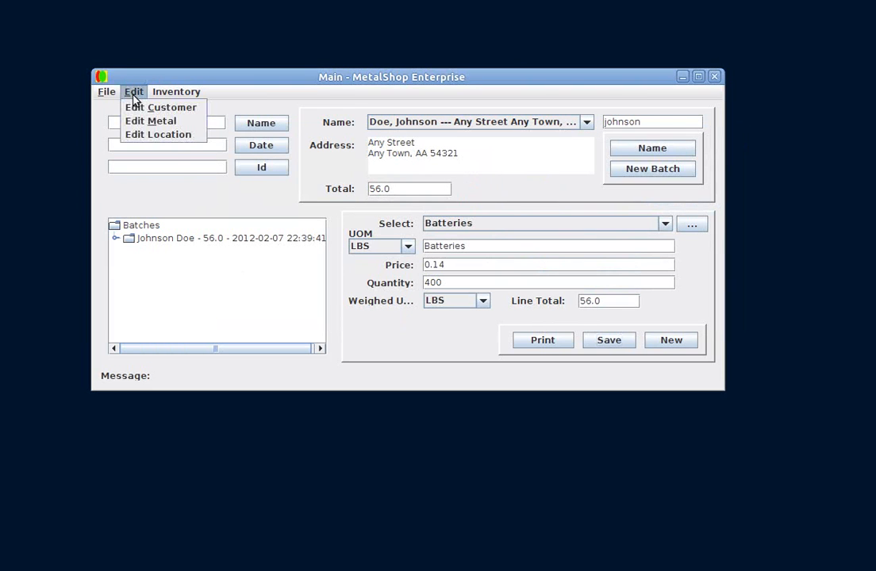
pyautogui.click(145, 135)
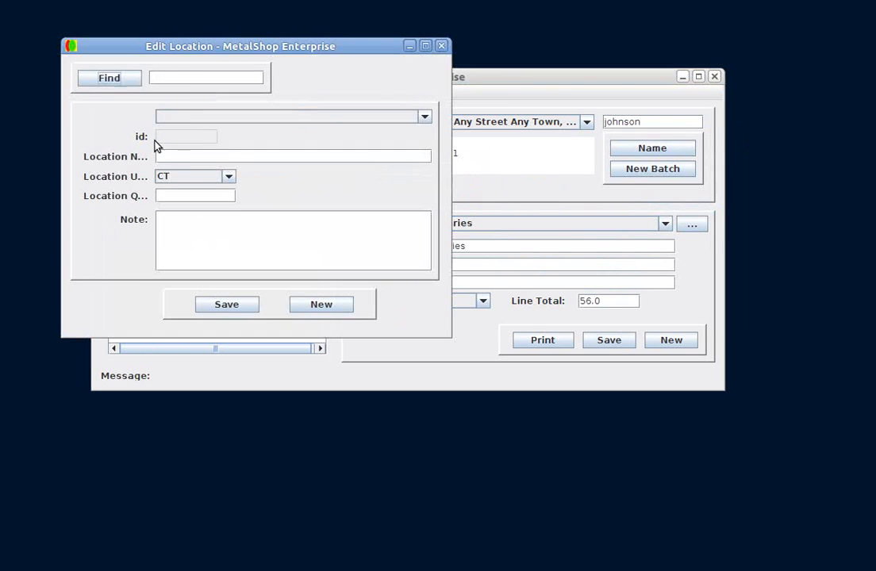
pyautogui.moveTo(185, 46); pyautogui.dragTo(333, 98)
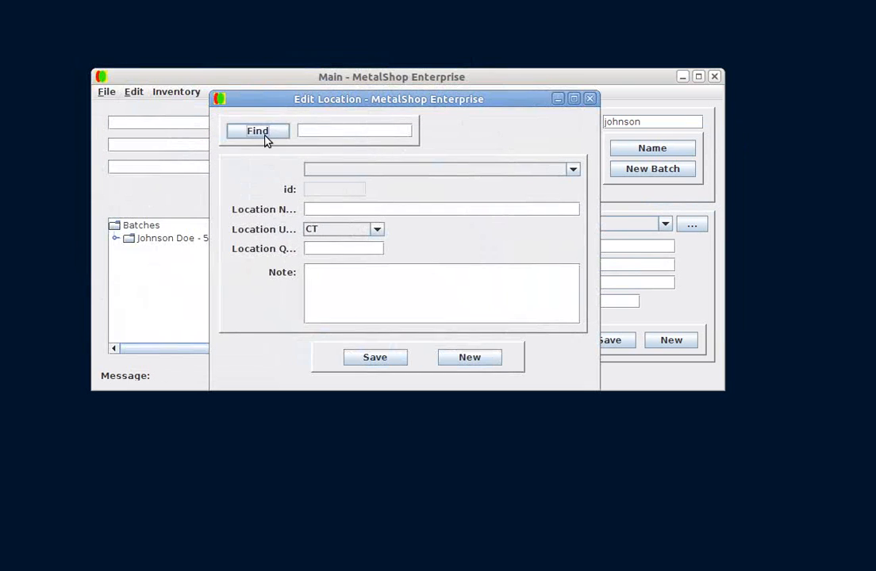
pyautogui.click(329, 169)
pyautogui.scroll(-1, 409, 208)
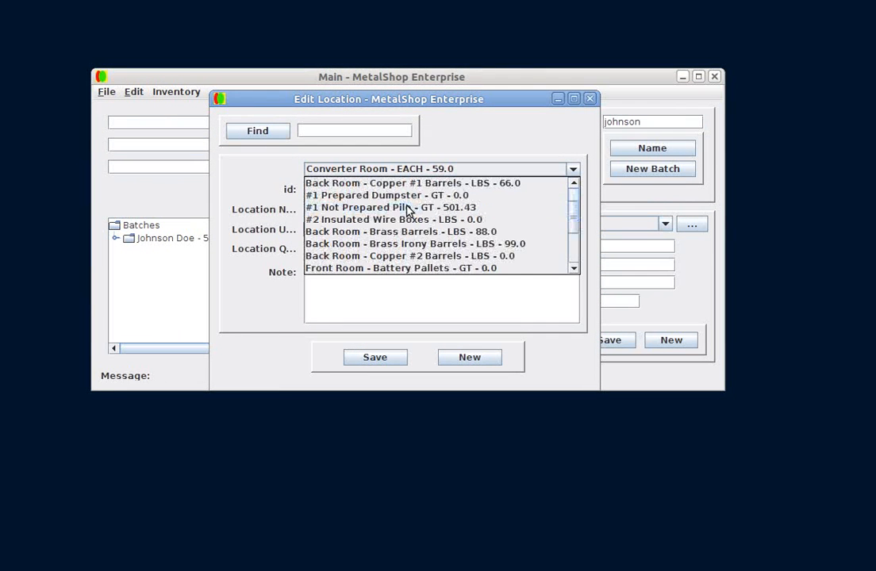
pyautogui.scroll(-3, 408, 209)
pyautogui.scroll(1, 409, 211)
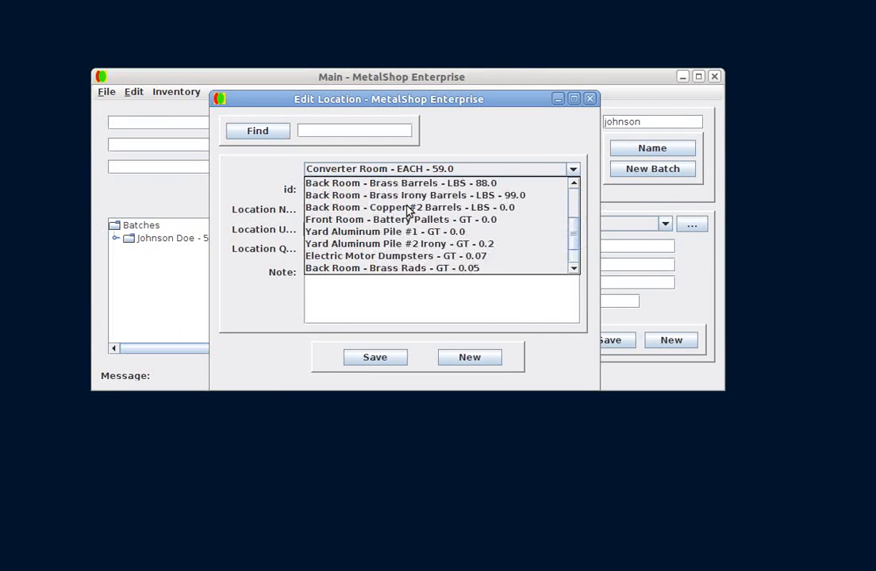
pyautogui.scroll(3, 408, 208)
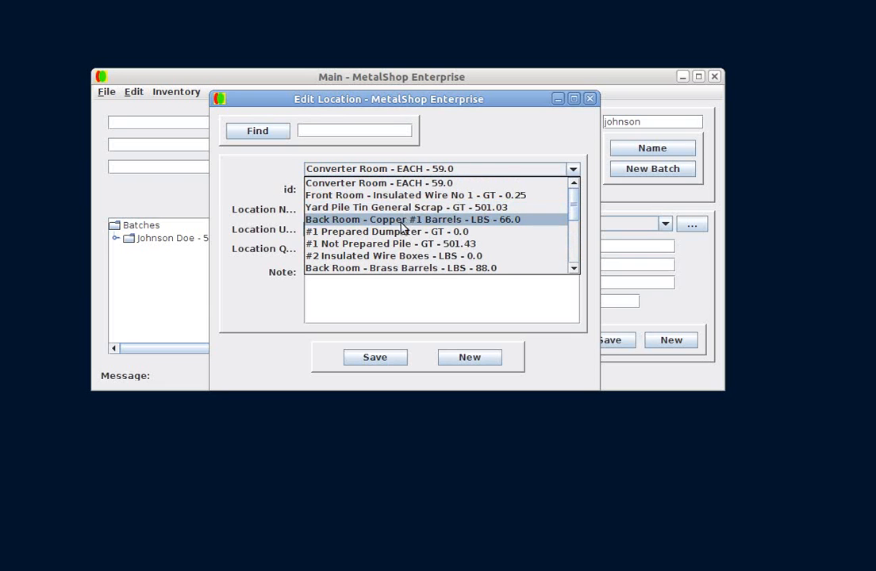
pyautogui.click(400, 233)
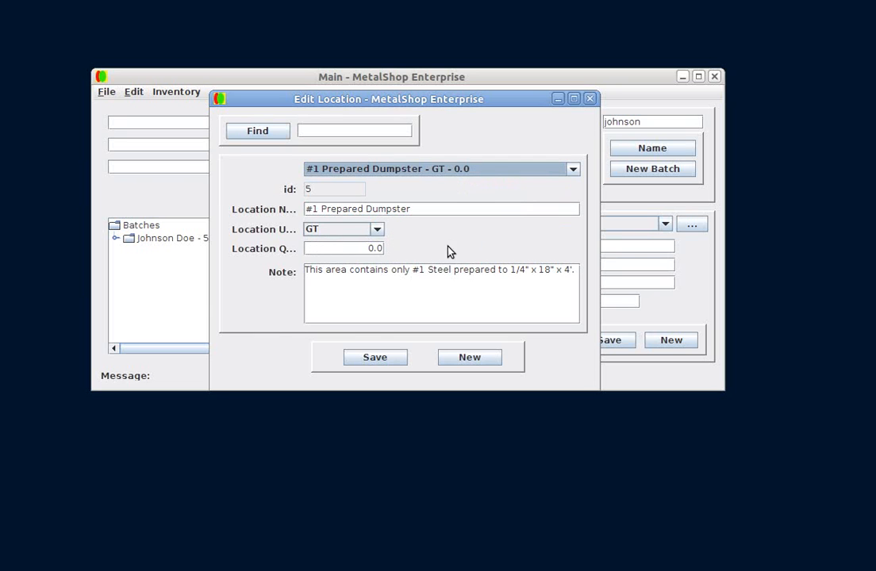
pyautogui.click(378, 232)
pyautogui.click(415, 237)
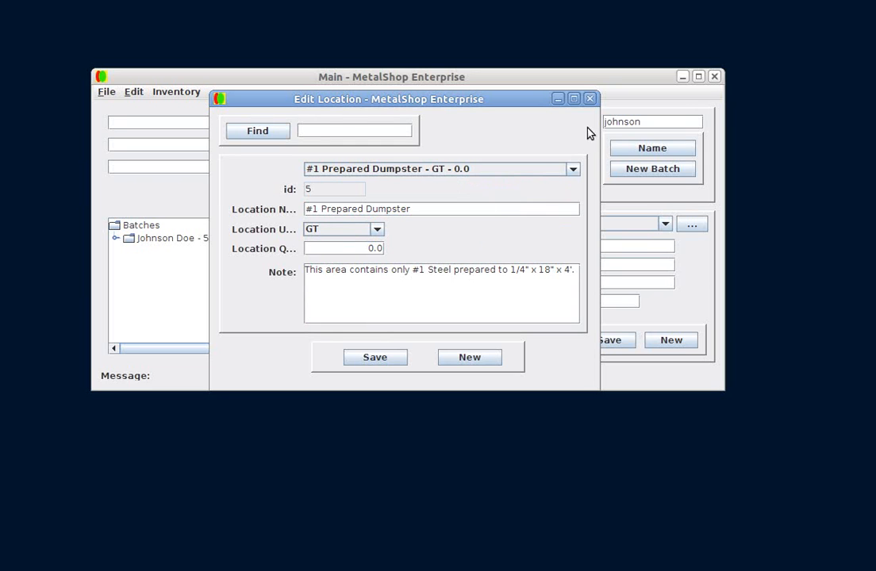
pyautogui.click(589, 98)
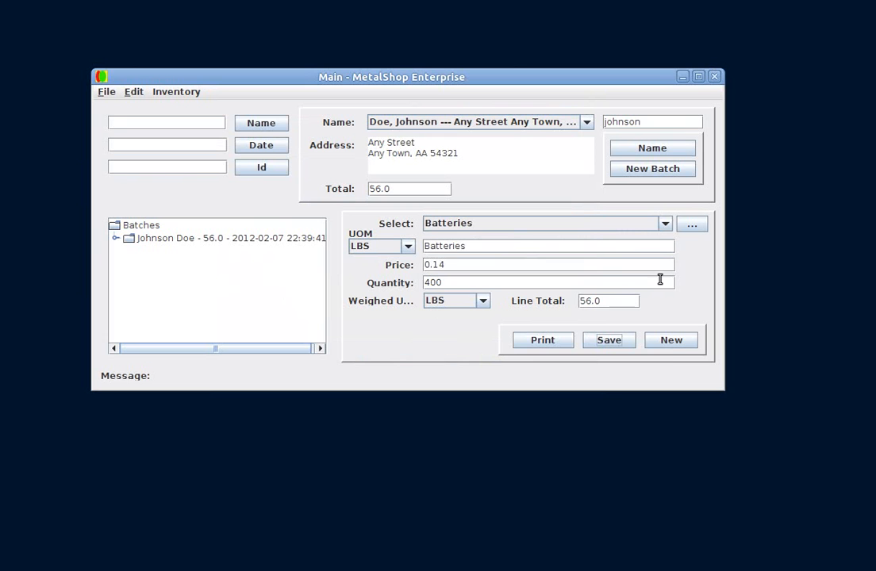
# Start a new line item for Steel No 1 with a quantity of 4200 and save it to the batch
pyautogui.click(668, 342)
pyautogui.click(664, 227)
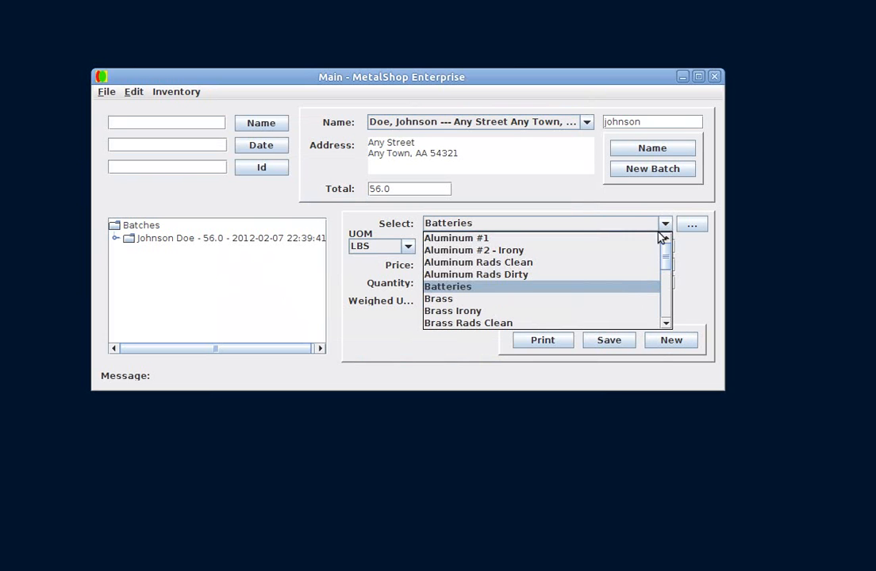
pyautogui.scroll(-2, 615, 293)
pyautogui.scroll(-3, 616, 293)
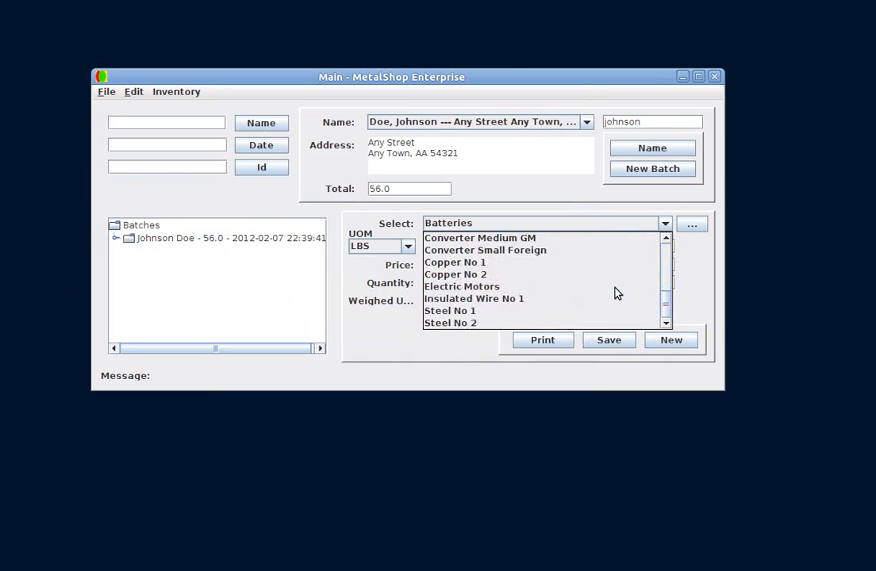
pyautogui.click(557, 315)
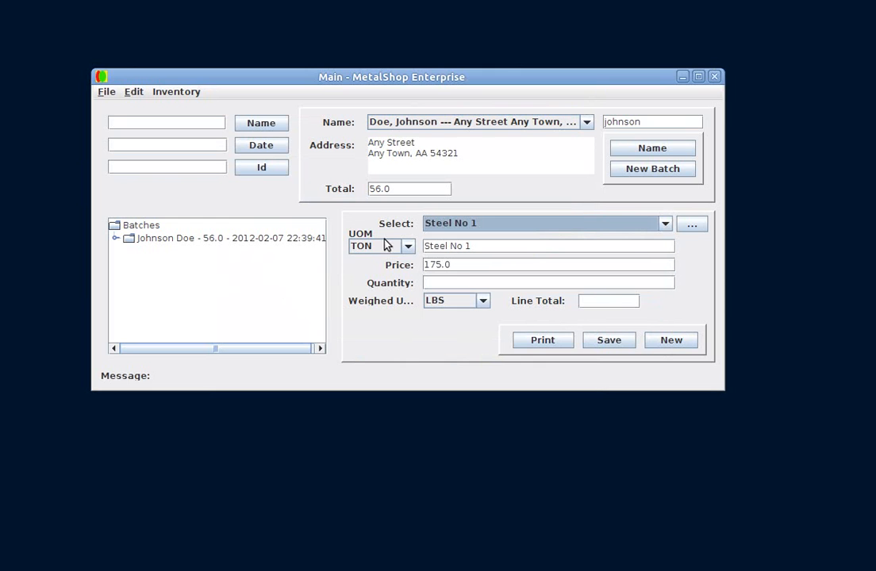
pyautogui.click(452, 284)
pyautogui.write('4200')
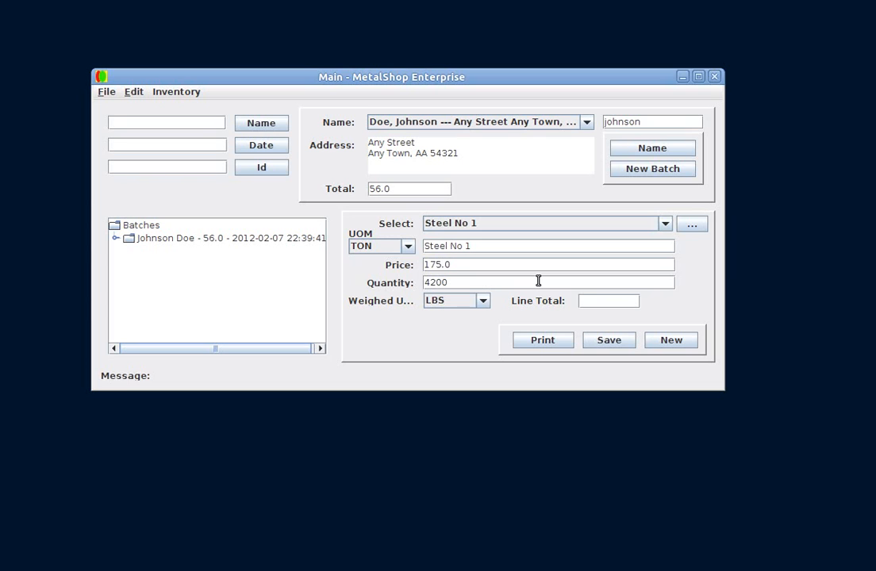
pyautogui.press('Return')
pyautogui.click(609, 341)
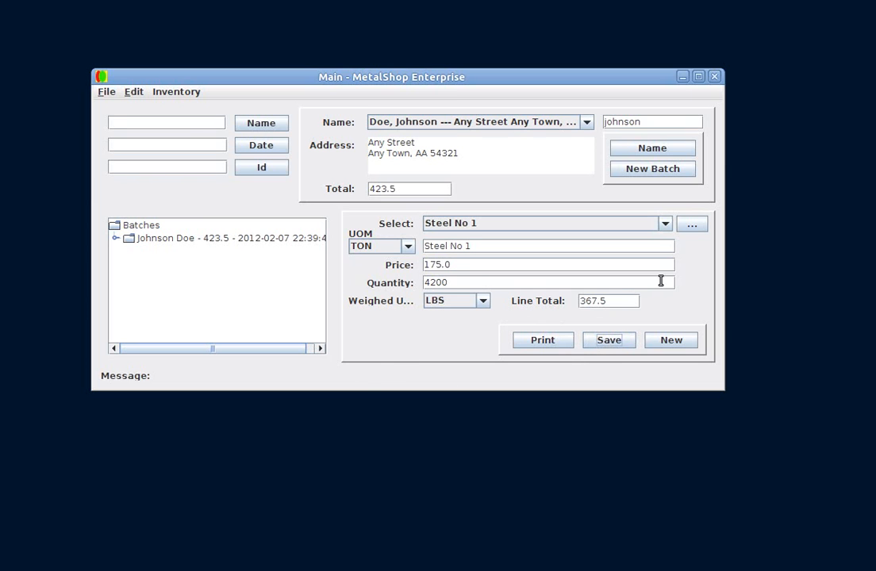
# Add a Converter Small Foreign line item with a quantity of 1 and save it to the batch
pyautogui.click(660, 346)
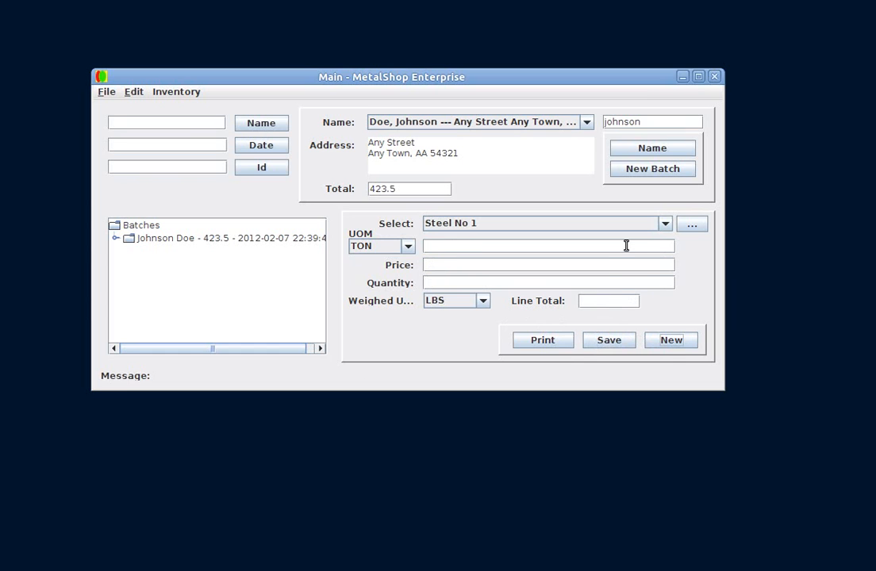
pyautogui.click(665, 225)
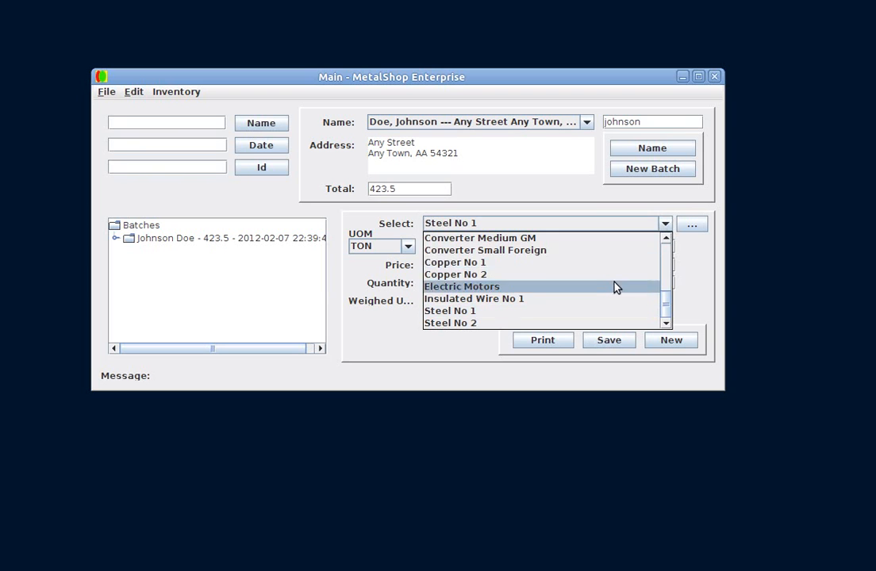
pyautogui.click(586, 251)
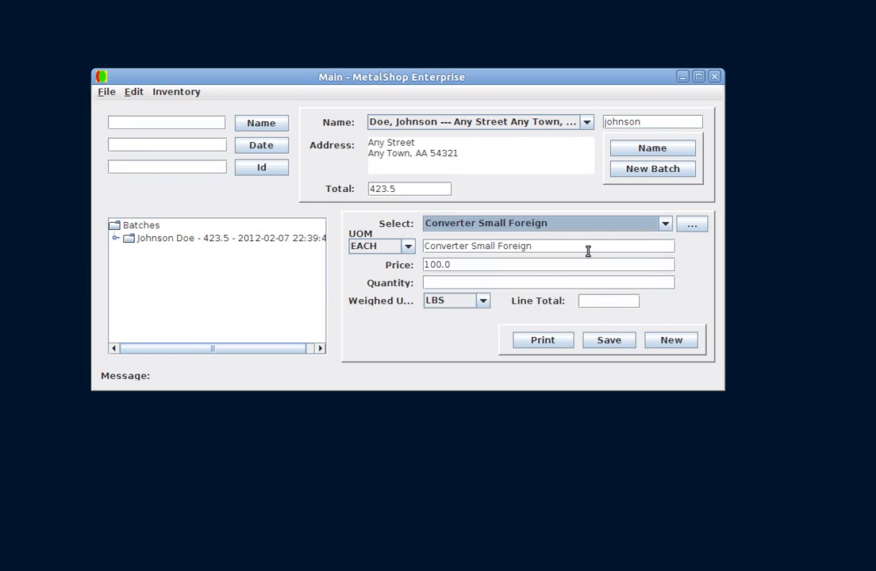
pyautogui.click(540, 283)
pyautogui.write('1')
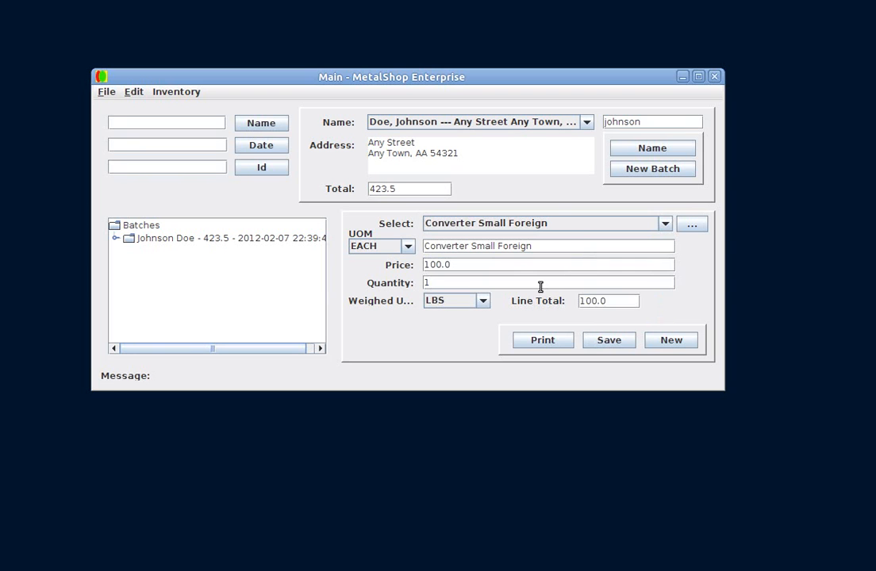
pyautogui.click(612, 343)
# Expand the customer's batch and review each of its line items
pyautogui.click(114, 239)
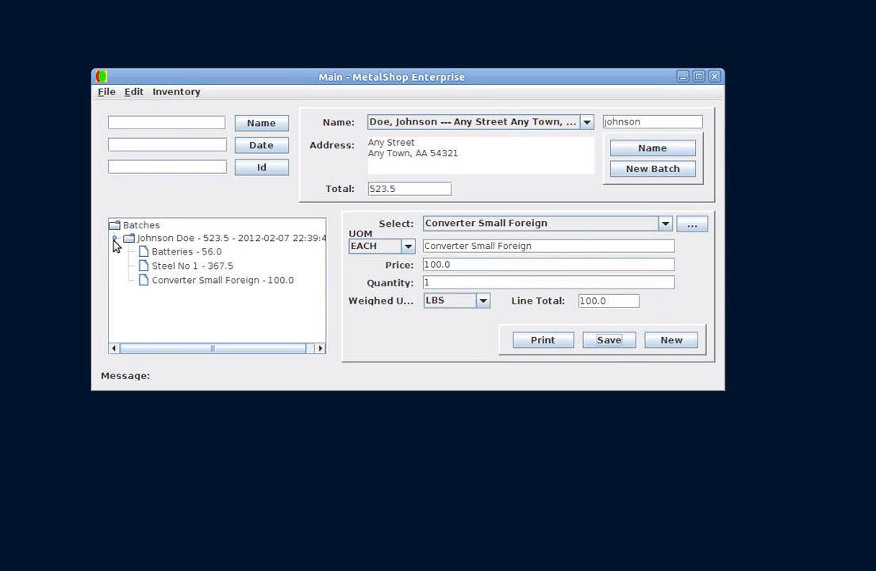
pyautogui.click(173, 252)
pyautogui.click(180, 266)
pyautogui.click(183, 282)
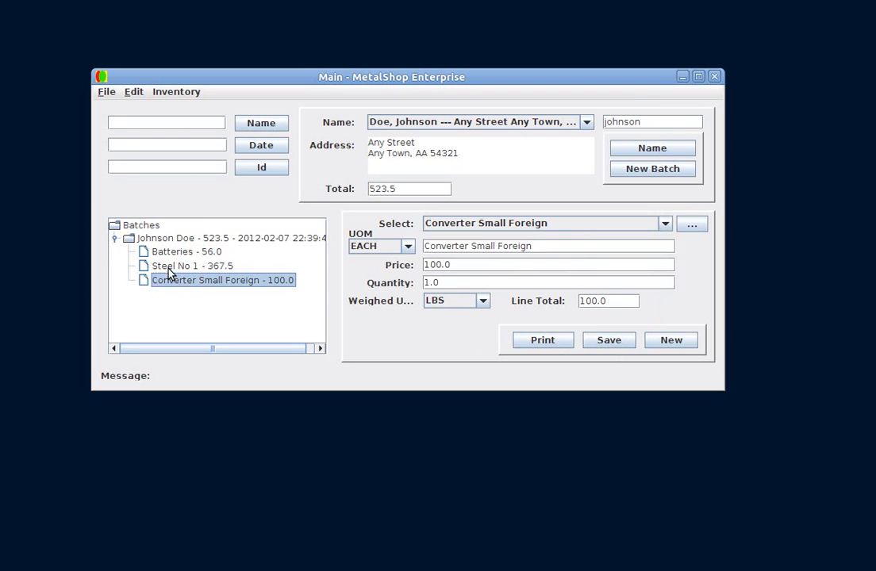
pyautogui.click(156, 239)
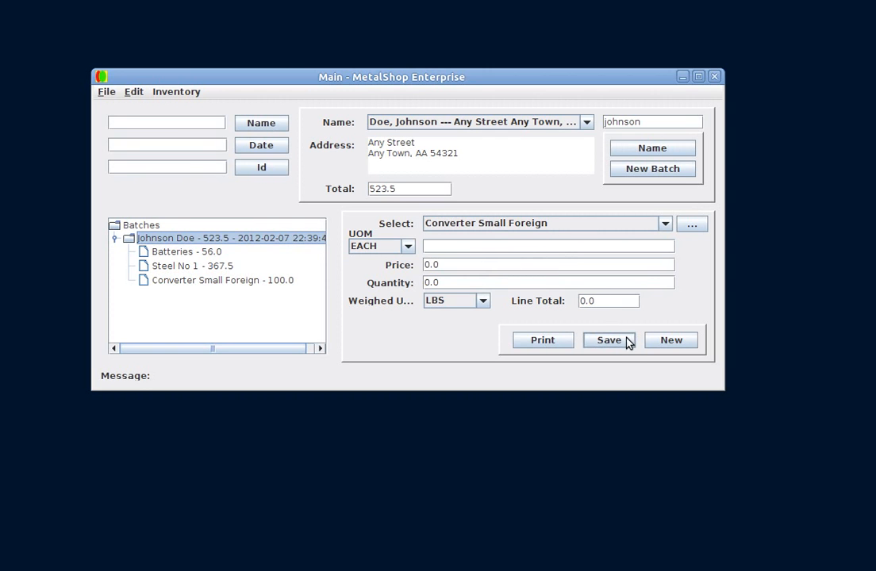
# Start a new batch, clear the name search, and pick another existing customer from the name list
pyautogui.click(634, 174)
pyautogui.doubleClick(645, 120)
pyautogui.press('BackSpace')
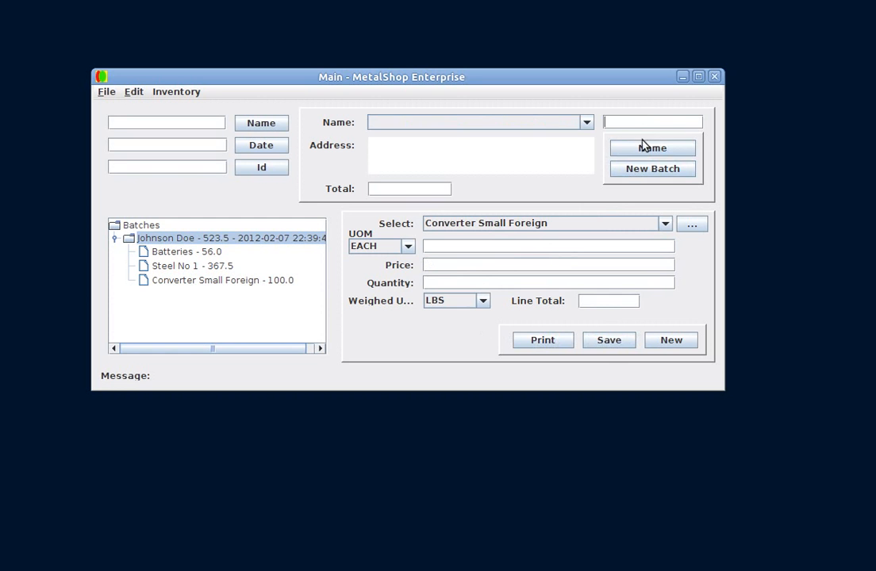
pyautogui.click(644, 147)
pyautogui.click(586, 123)
pyautogui.scroll(-4, 523, 190)
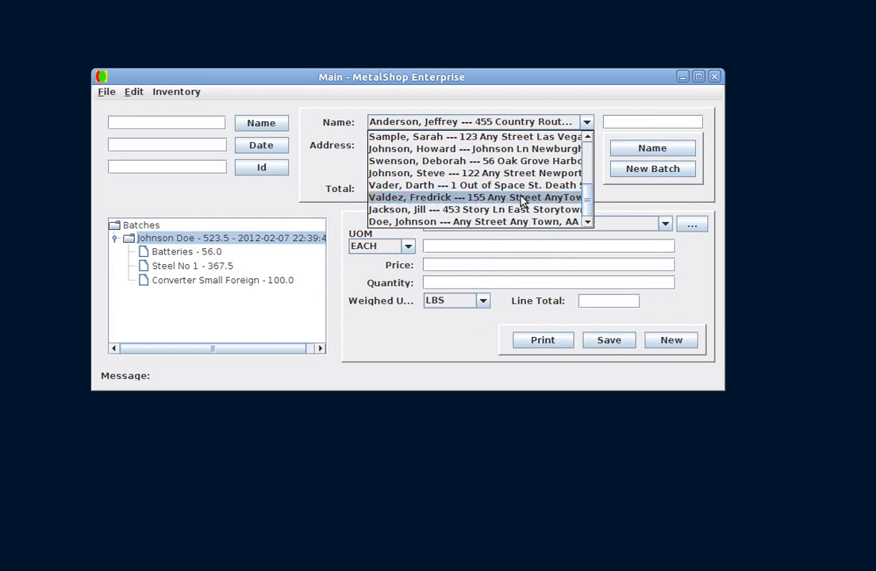
pyautogui.click(448, 185)
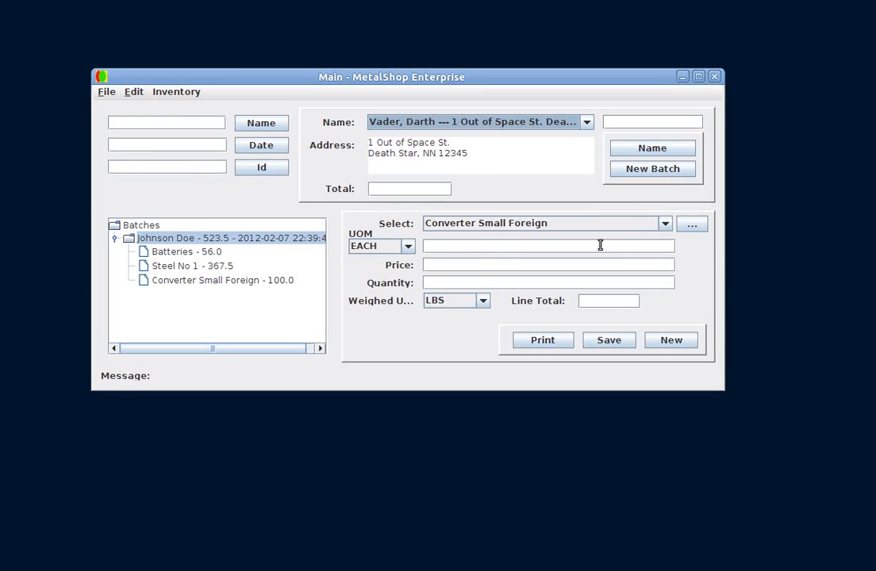
# Add an Insulated Wire No 1 line item with a quantity of 6700 and save it to the new batch
pyautogui.click(666, 226)
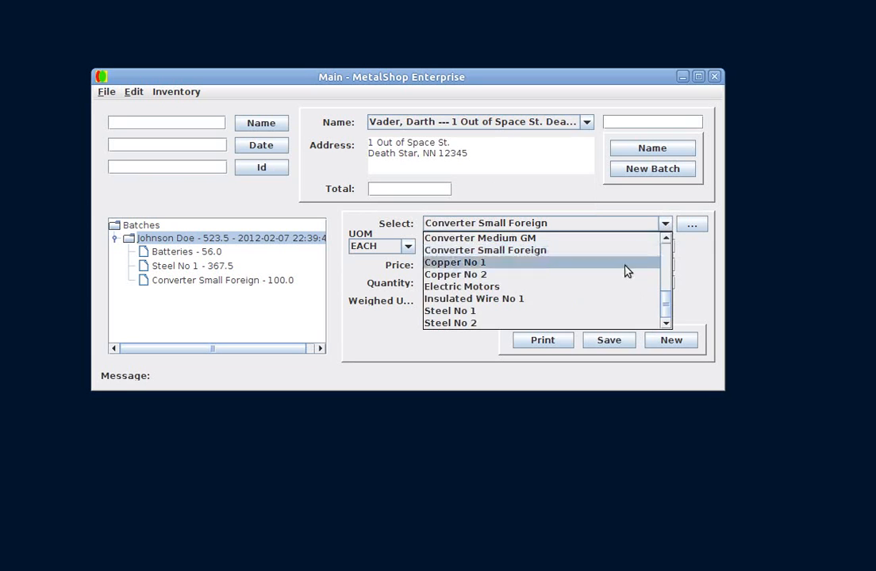
pyautogui.click(618, 299)
pyautogui.click(551, 286)
pyautogui.write('6700')
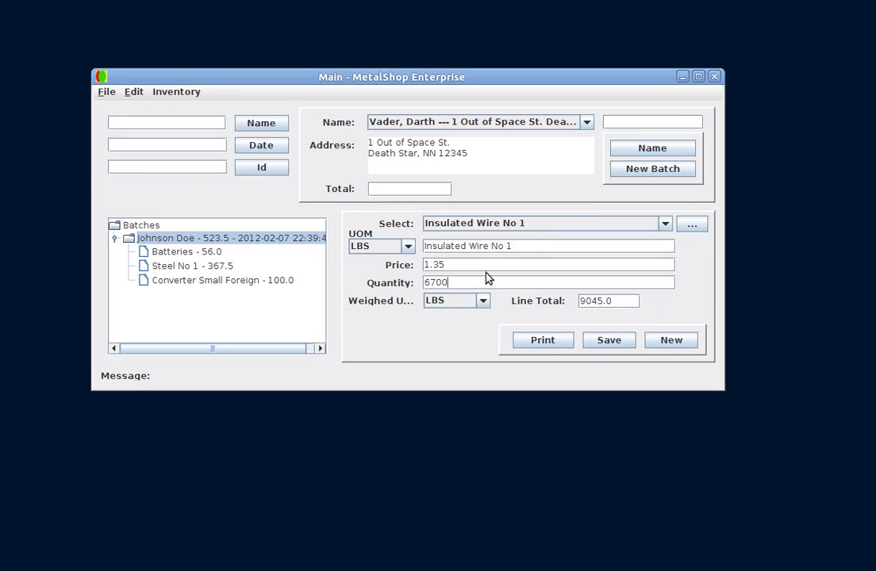
pyautogui.click(600, 340)
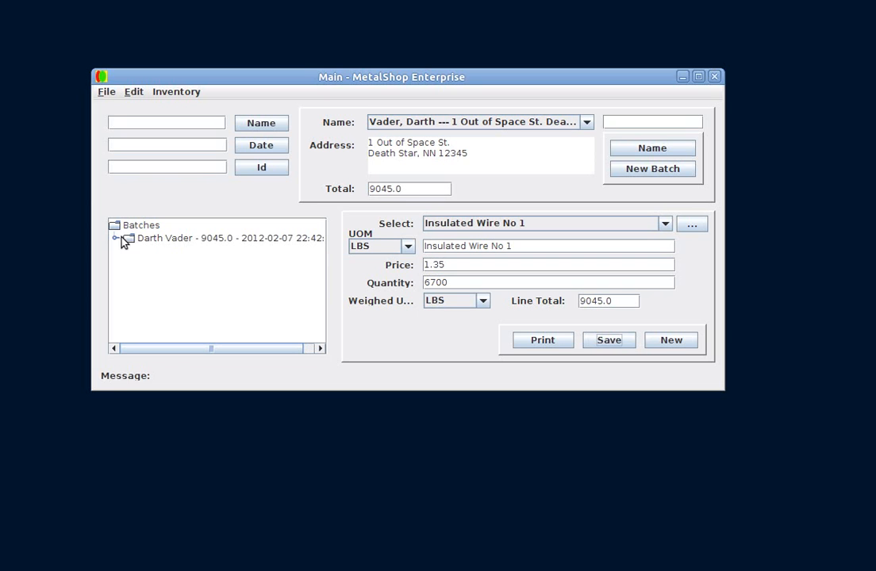
# Expand the new batch, switch to the file manager, and open the batch's generated purchase PDF
pyautogui.click(115, 238)
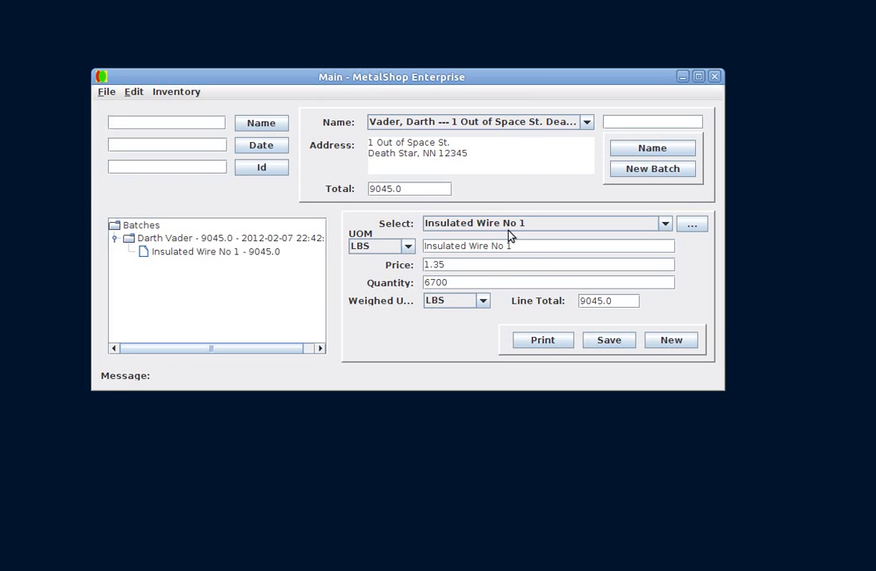
pyautogui.click(156, 240)
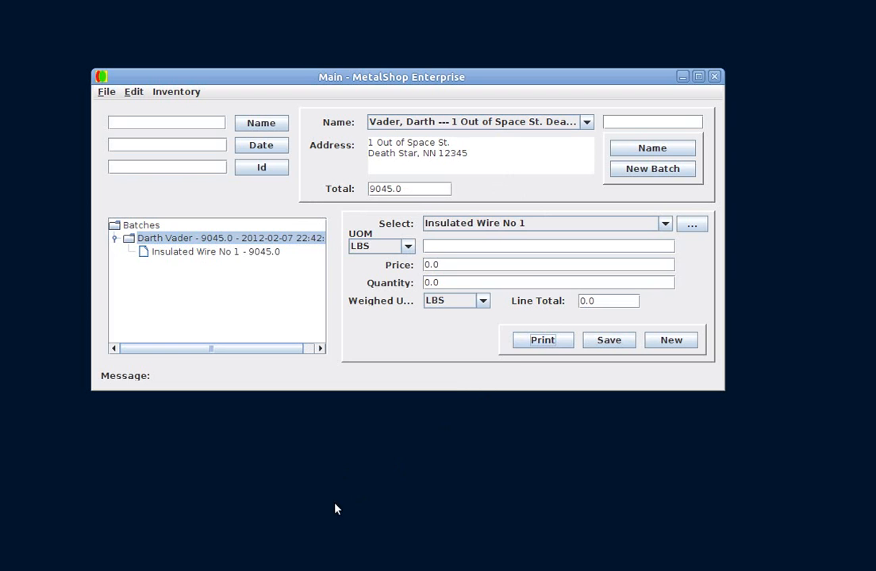
pyautogui.hotkey('alt', 'Tab')
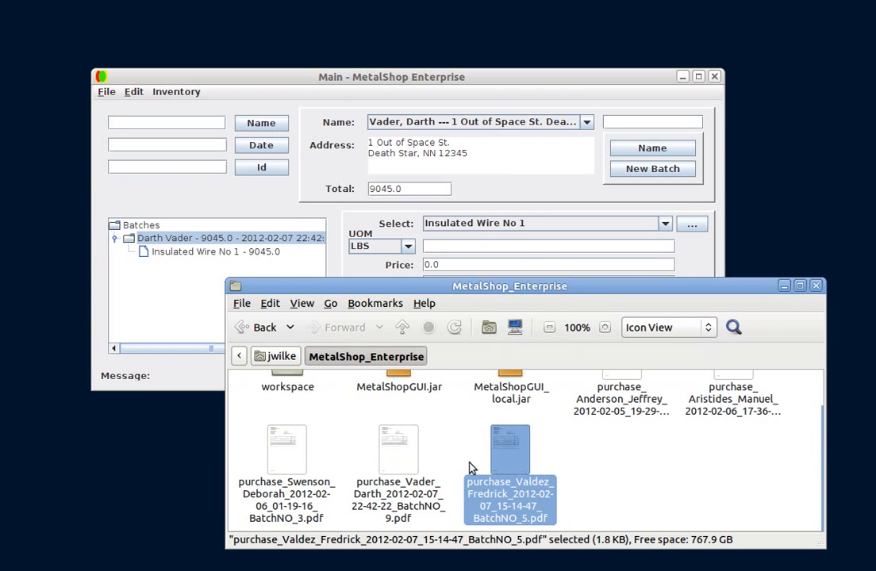
pyautogui.doubleClick(413, 462)
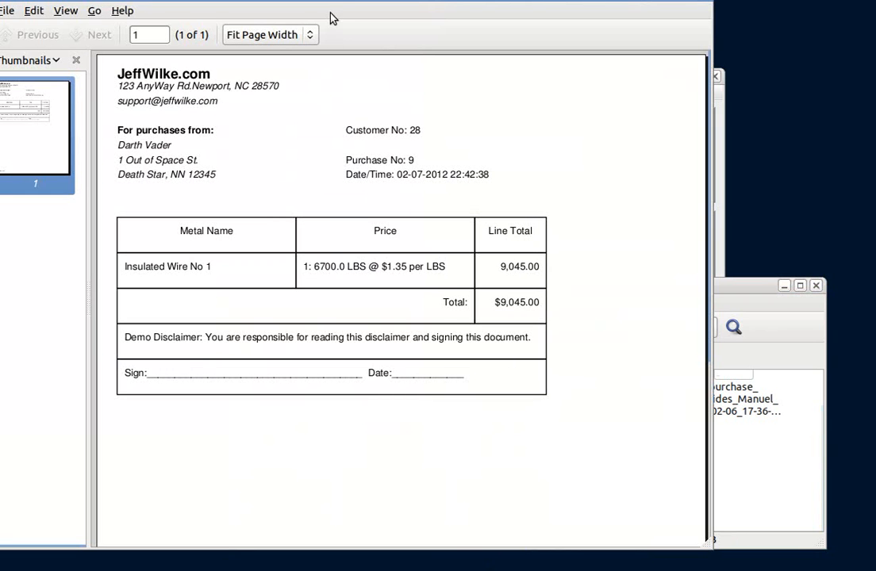
pyautogui.moveTo(339, 0); pyautogui.dragTo(405, 17)
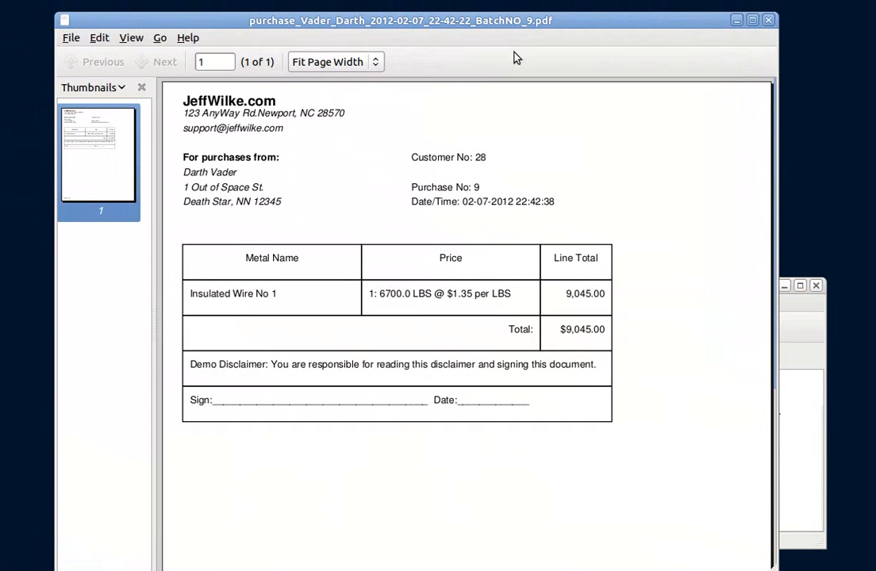
# Open the document viewer's About dialog and close it
pyautogui.click(189, 40)
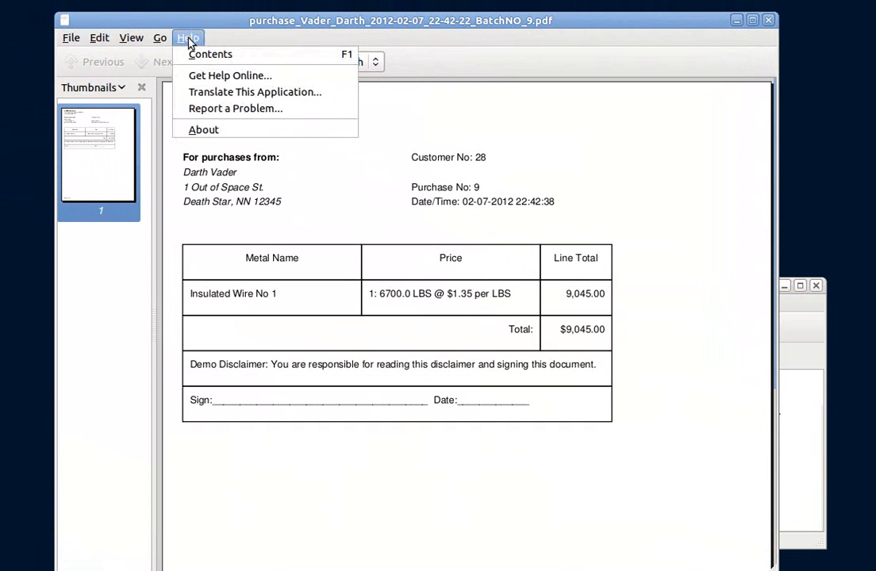
pyautogui.click(218, 130)
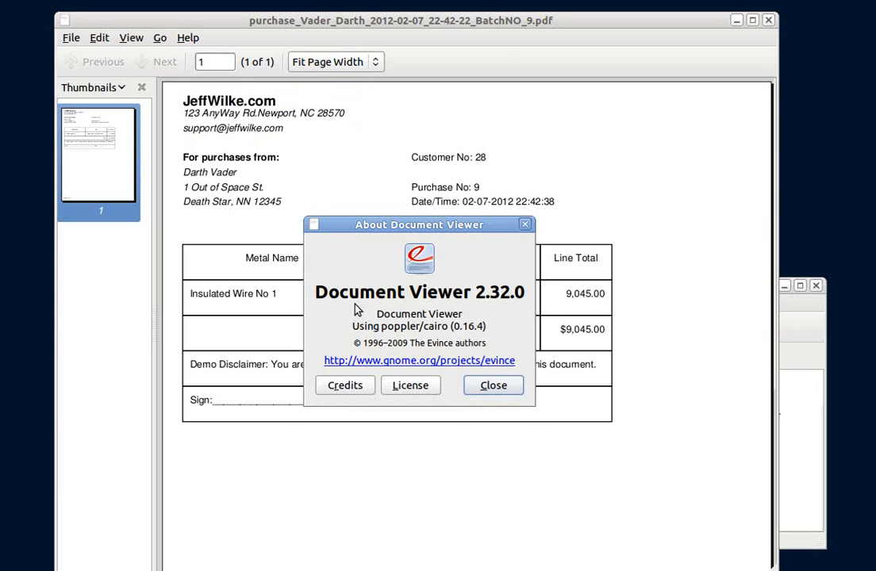
pyautogui.click(524, 225)
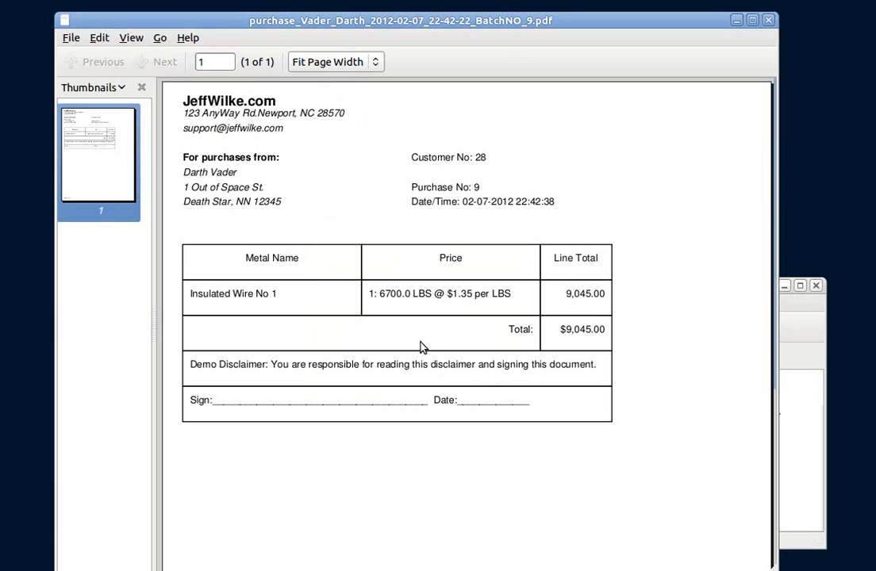
# Close the purchase PDF and minimize the file manager to return to the main window
pyautogui.click(70, 39)
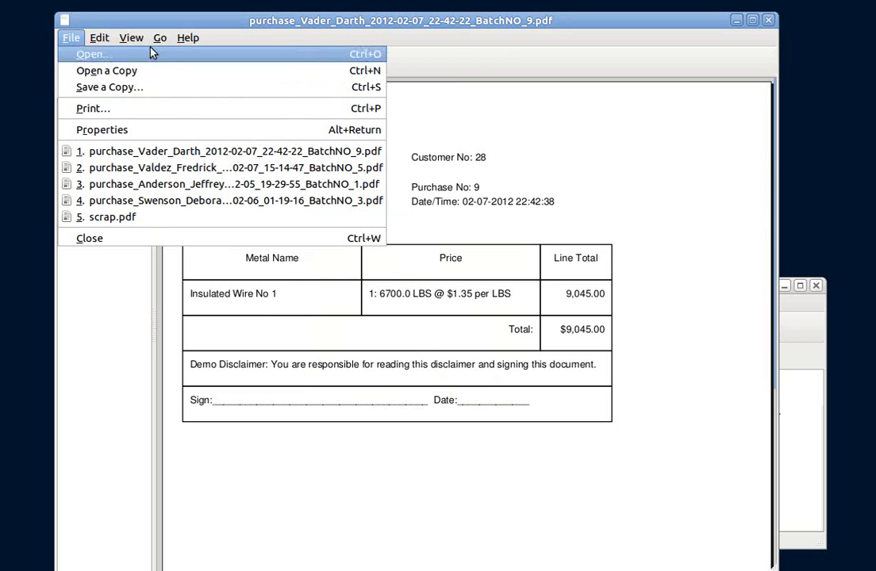
pyautogui.click(500, 58)
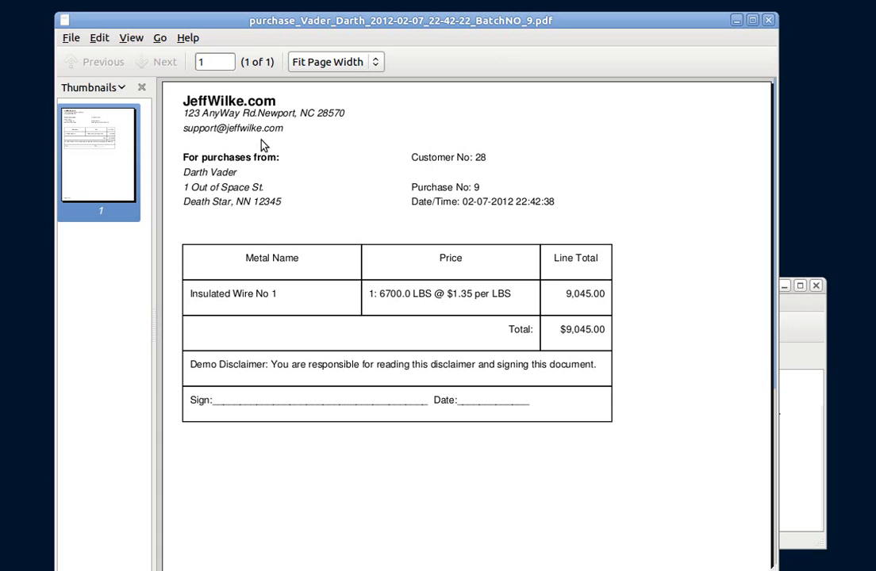
pyautogui.click(69, 38)
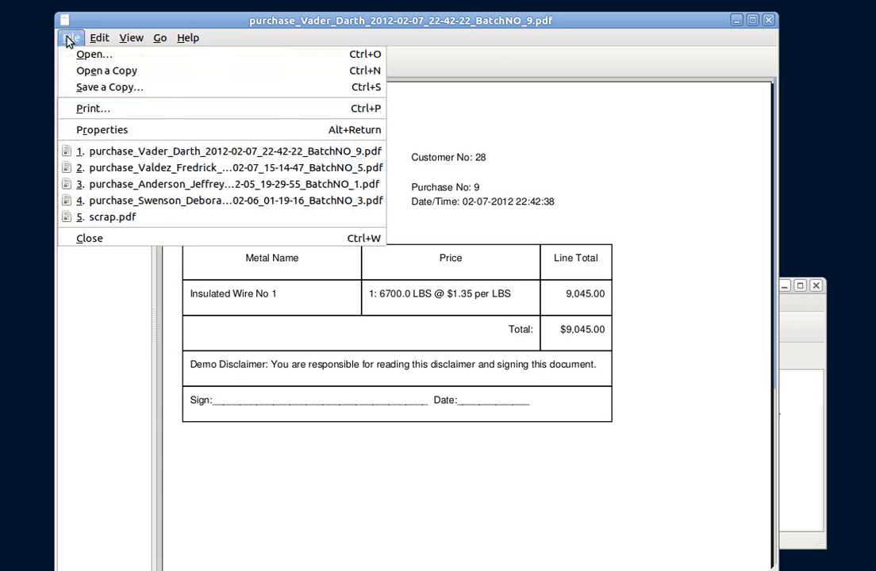
pyautogui.click(86, 240)
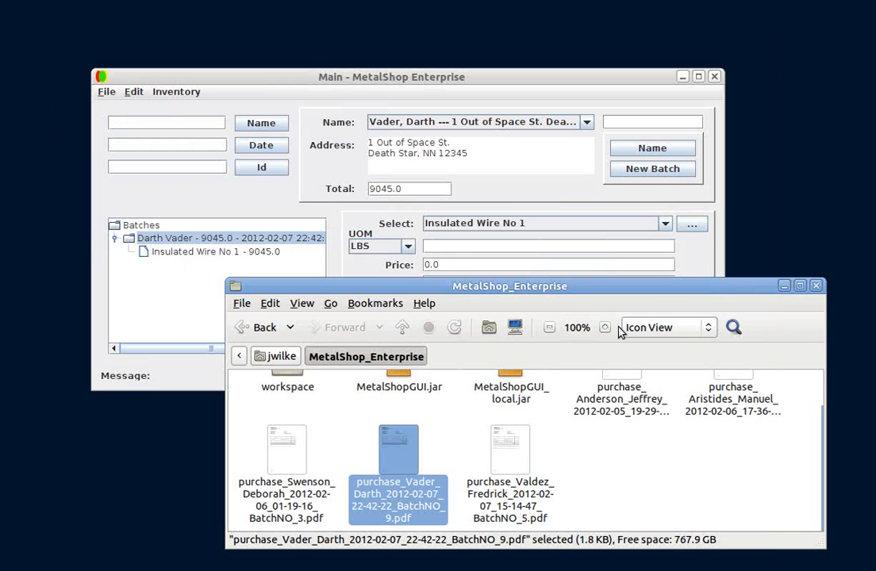
pyautogui.click(784, 287)
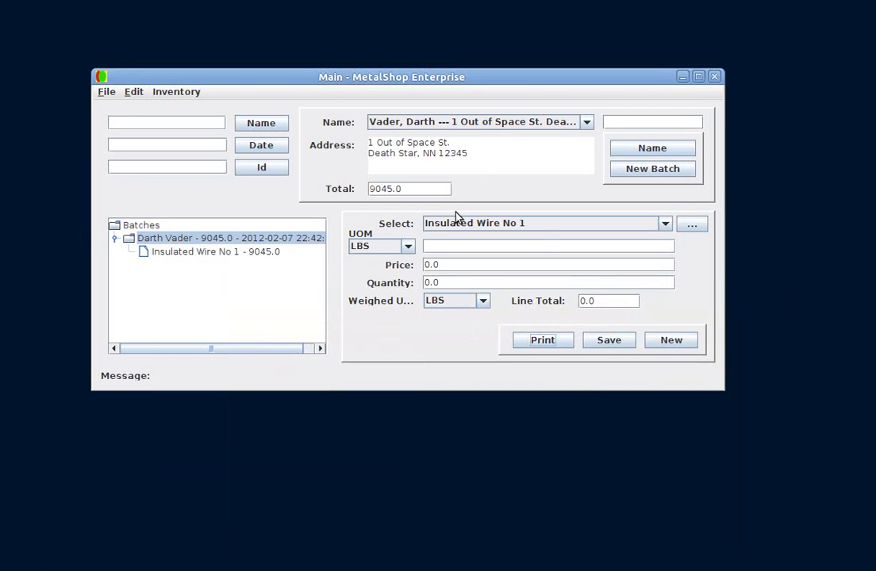
# Search batches by the current customer's first name, expand the result, and open its Insulated Wire No 1 line item
pyautogui.click(194, 121)
pyautogui.write('darth')
pyautogui.click(254, 130)
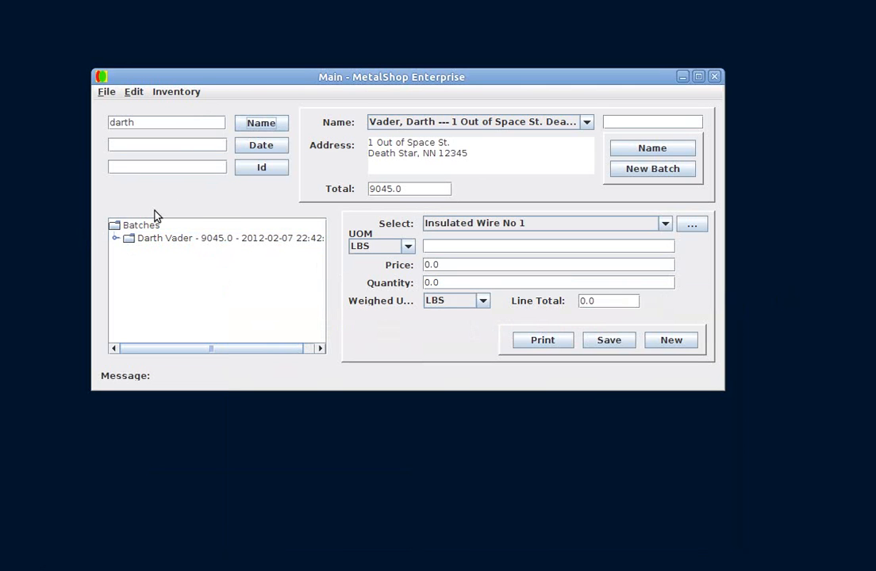
pyautogui.click(115, 240)
pyautogui.click(156, 252)
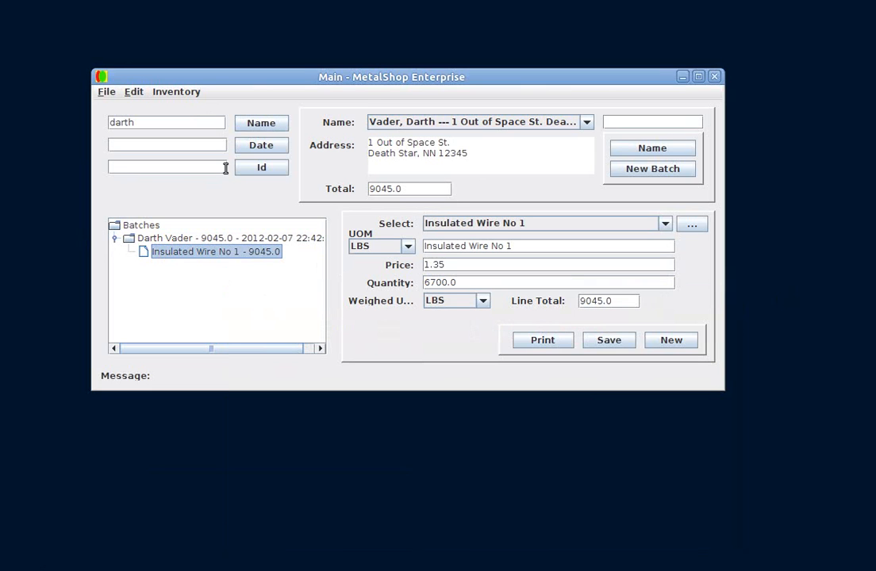
# Replace the search text with the earlier customer's name and search batches by name again
pyautogui.click(192, 122)
pyautogui.doubleClick(191, 122)
pyautogui.write('john')
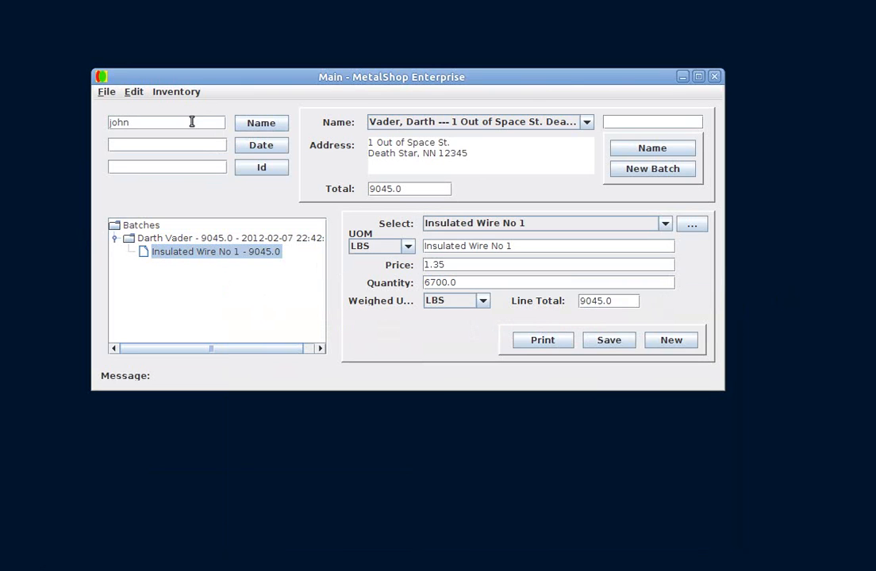
pyautogui.click(251, 126)
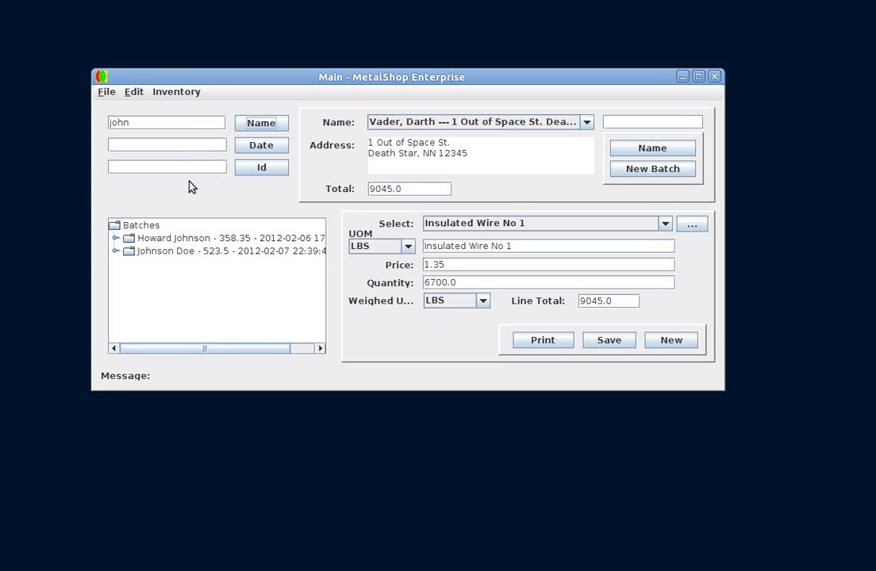
# Open the Allocate Locations window and choose the Steel No 1 line item for allocation
pyautogui.click(188, 94)
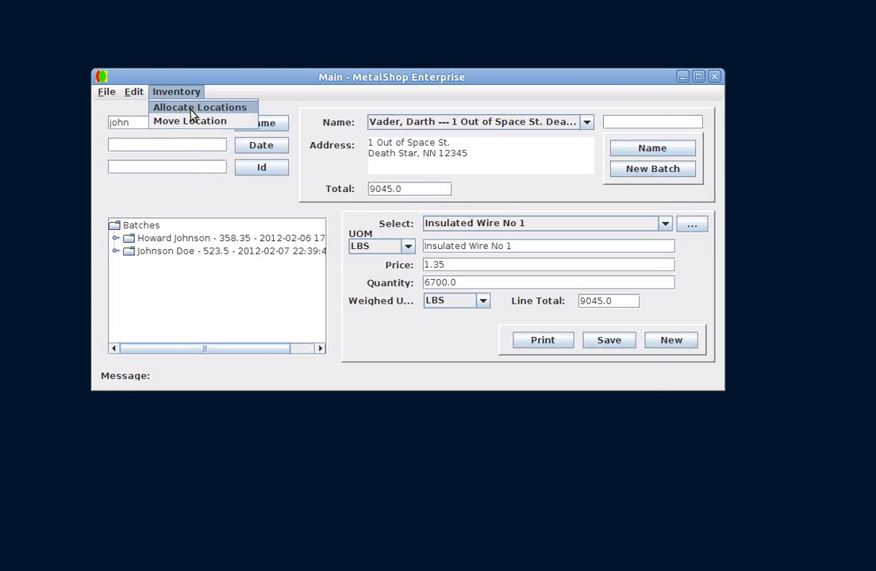
pyautogui.click(191, 110)
pyautogui.moveTo(375, 58); pyautogui.dragTo(477, 89)
pyautogui.click(704, 166)
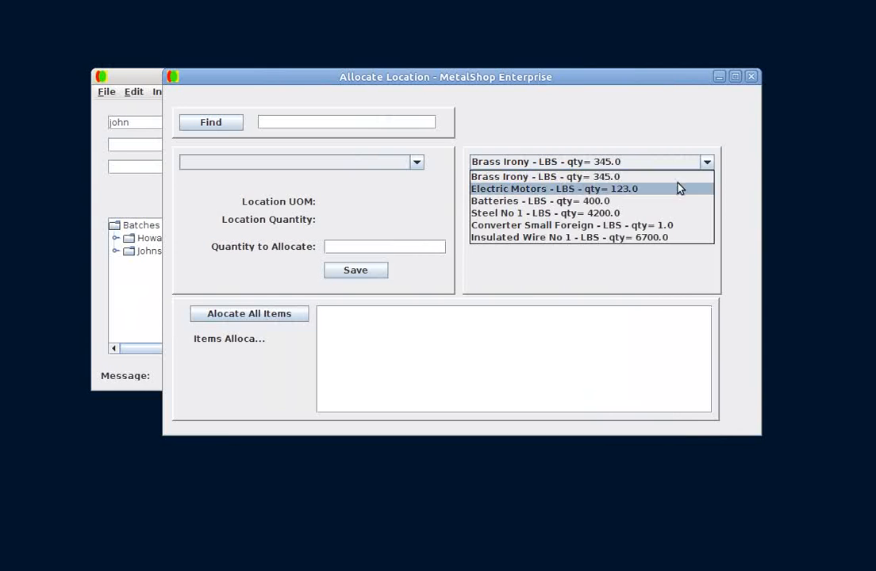
pyautogui.click(632, 143)
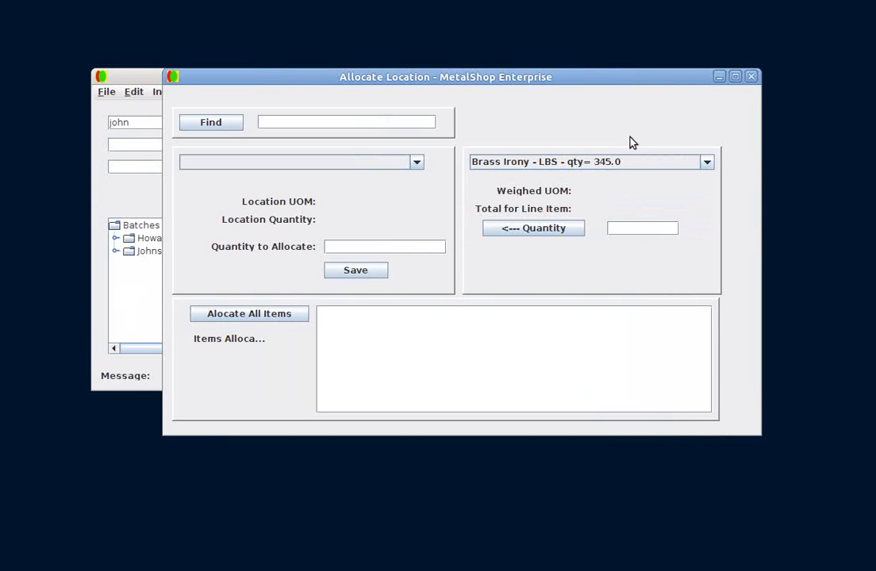
pyautogui.click(596, 164)
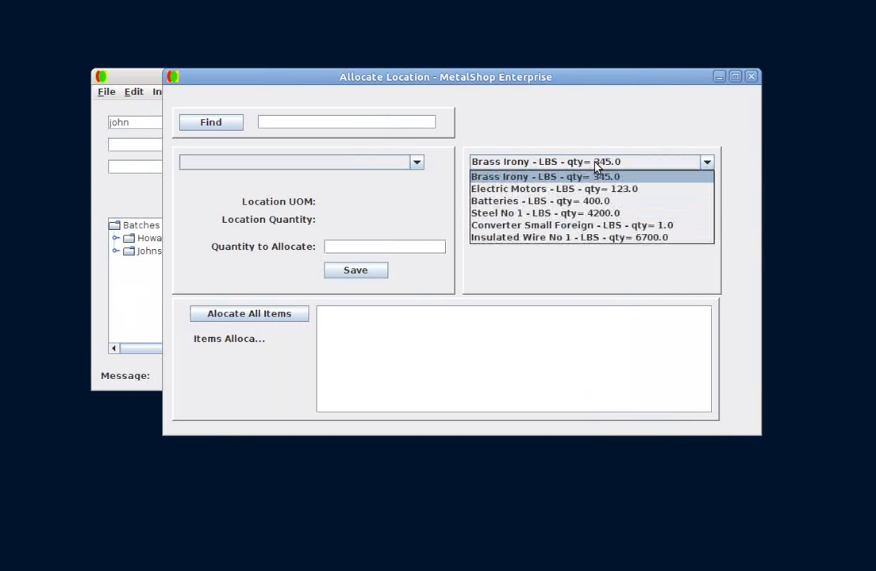
pyautogui.click(594, 213)
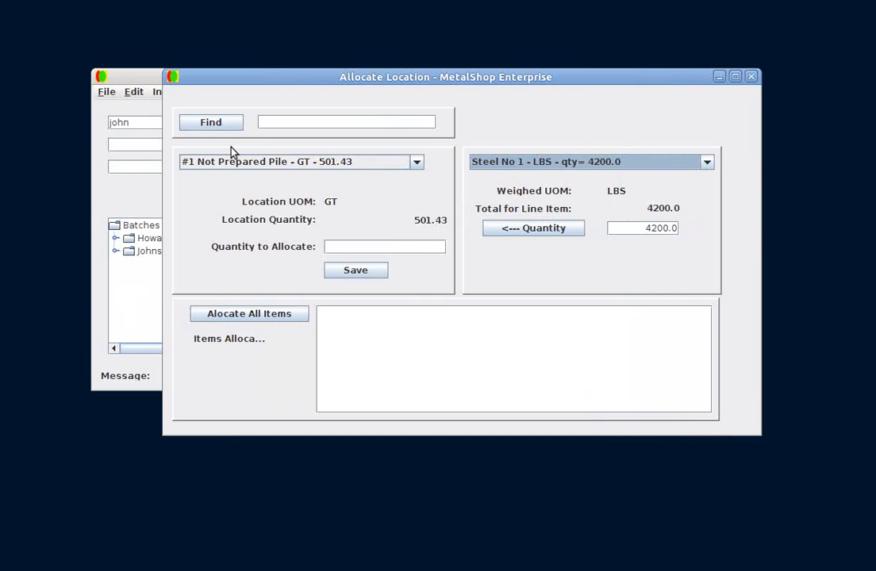
# Allocate 200 LBS of the Brass Irony line item to the Back Room - Brass Irony Barrels location
pyautogui.click(210, 124)
pyautogui.click(264, 163)
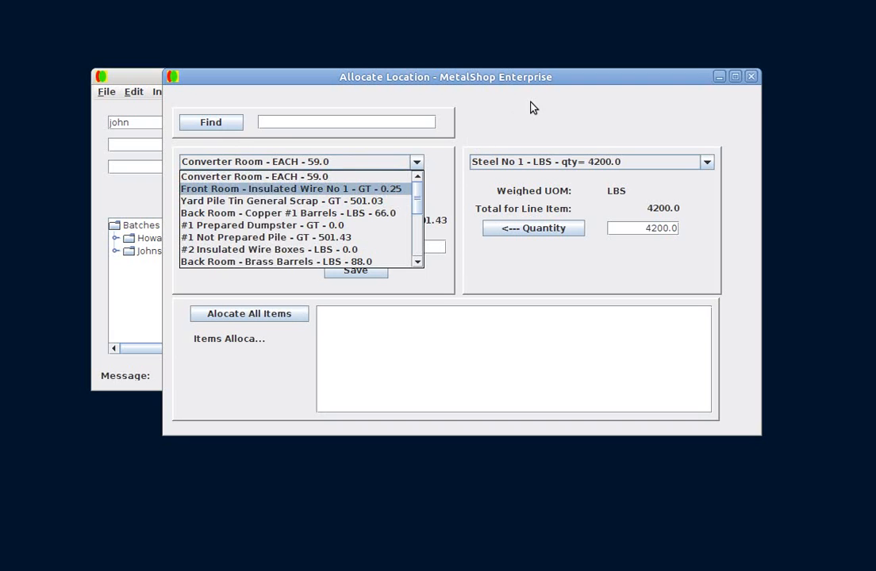
pyautogui.click(571, 162)
pyautogui.click(571, 162)
pyautogui.click(565, 176)
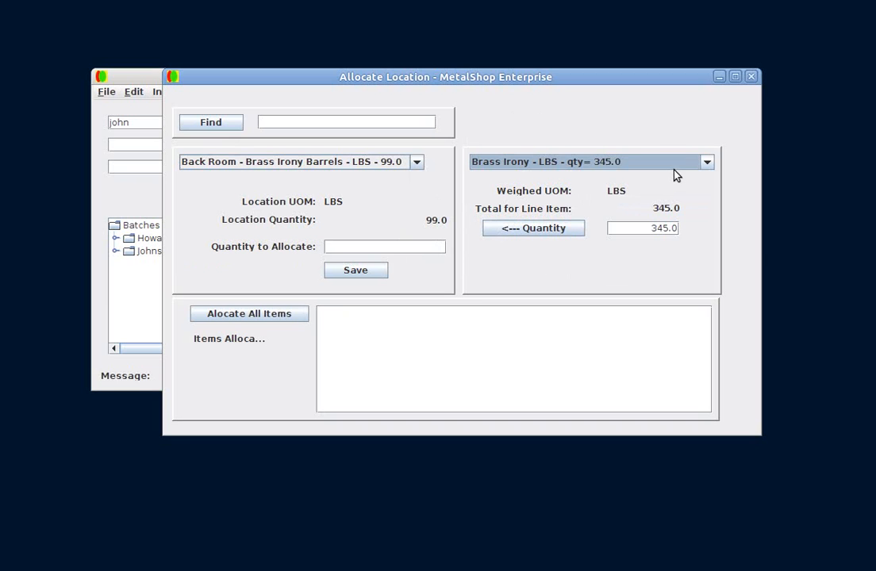
pyautogui.click(659, 230)
pyautogui.write('200')
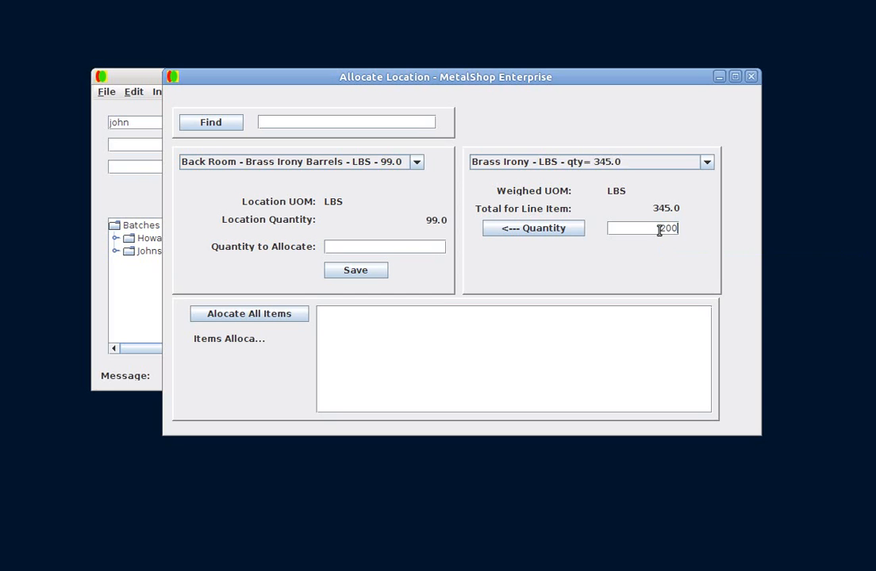
pyautogui.click(515, 232)
pyautogui.click(359, 273)
# Allocate the remaining Brass Irony quantity to the Back Room - Brass Rads location and save
pyautogui.click(211, 127)
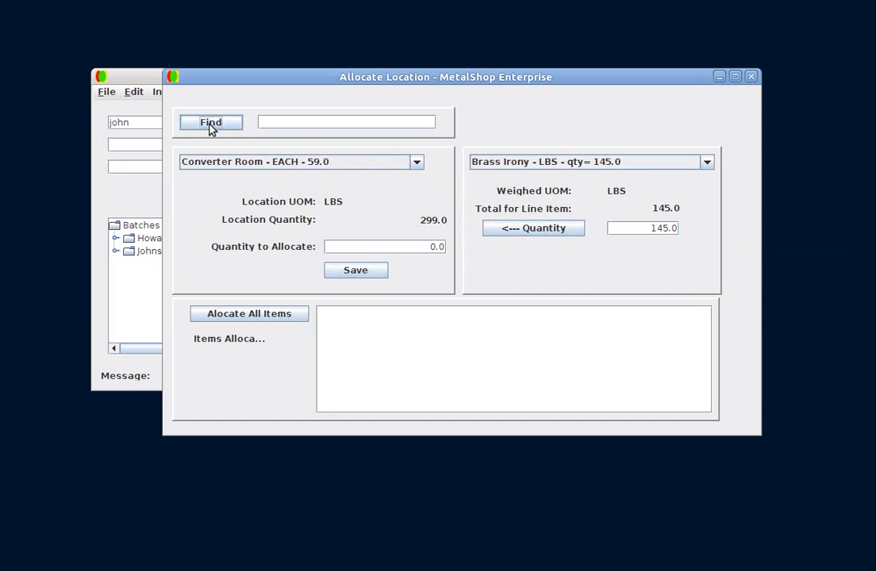
pyautogui.click(244, 164)
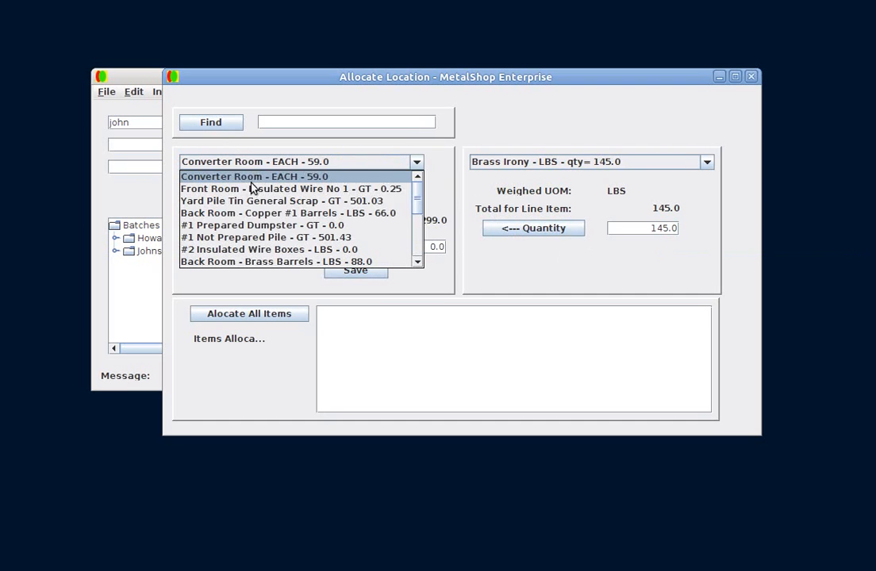
pyautogui.scroll(-1, 274, 242)
pyautogui.scroll(-3, 274, 242)
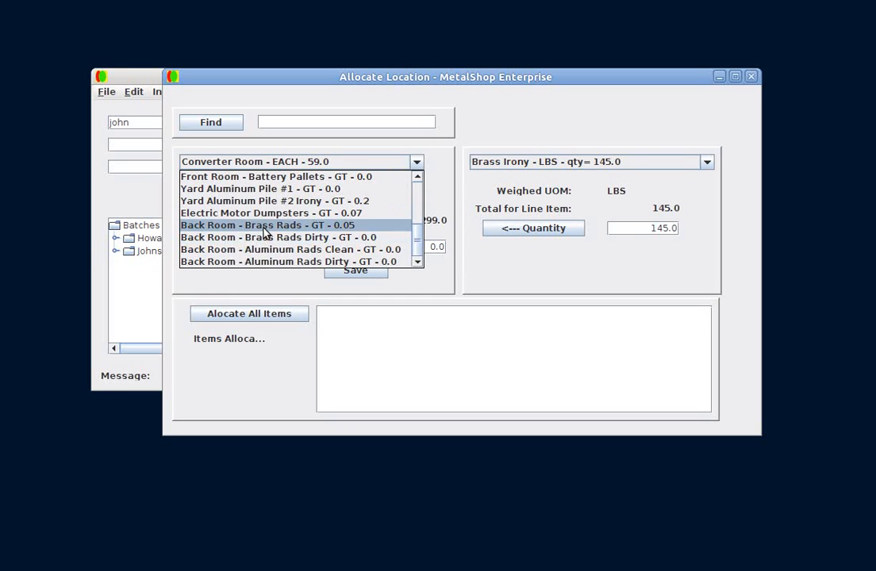
pyautogui.click(266, 226)
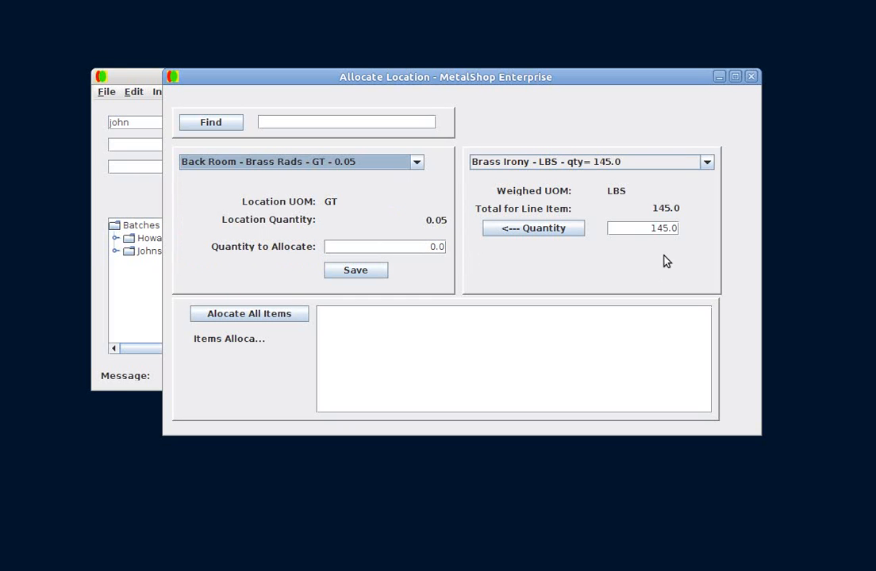
pyautogui.click(539, 233)
pyautogui.click(357, 276)
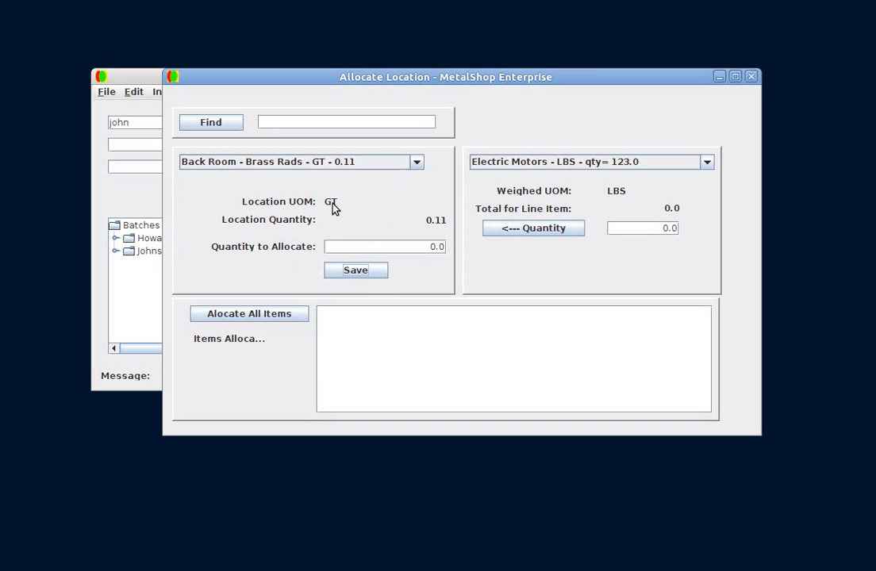
# Allocate all remaining line items automatically and close the Allocate Location window
pyautogui.click(625, 163)
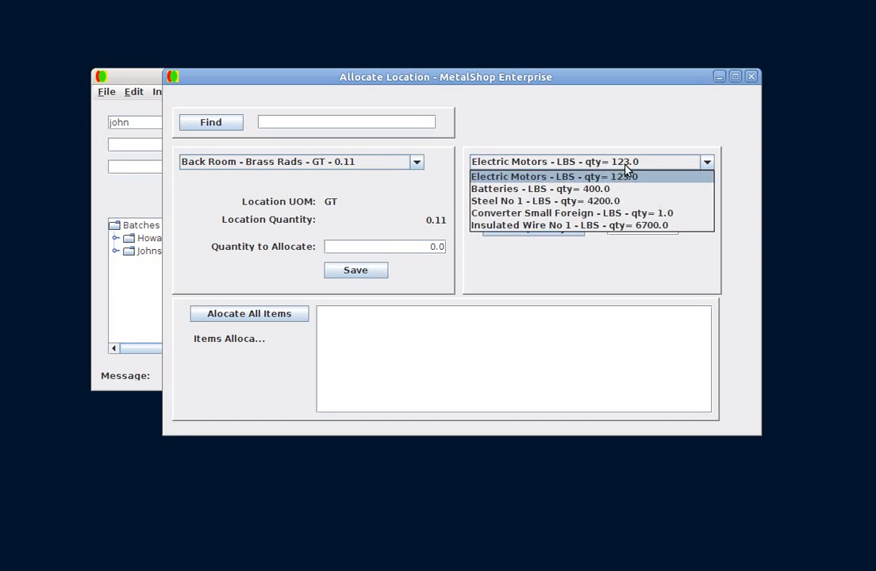
pyautogui.click(633, 129)
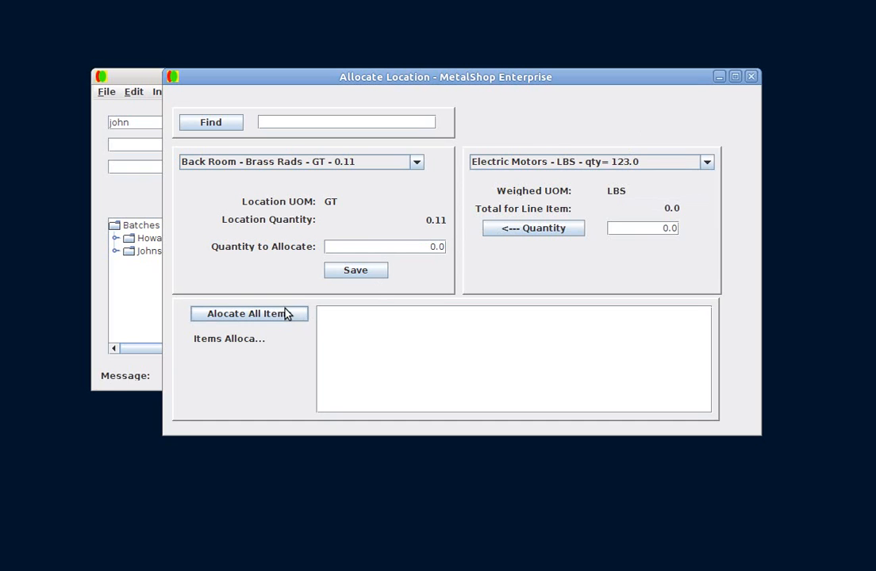
pyautogui.click(256, 316)
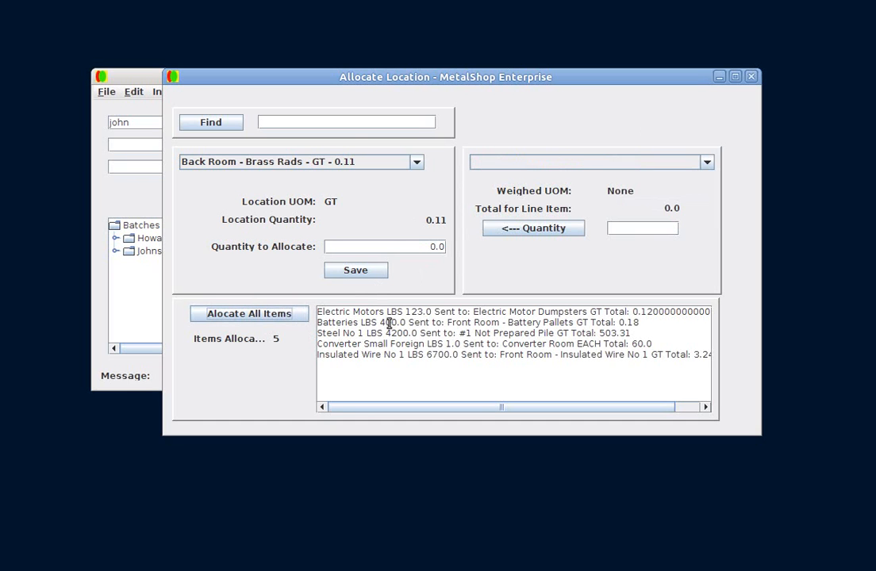
pyautogui.click(173, 78)
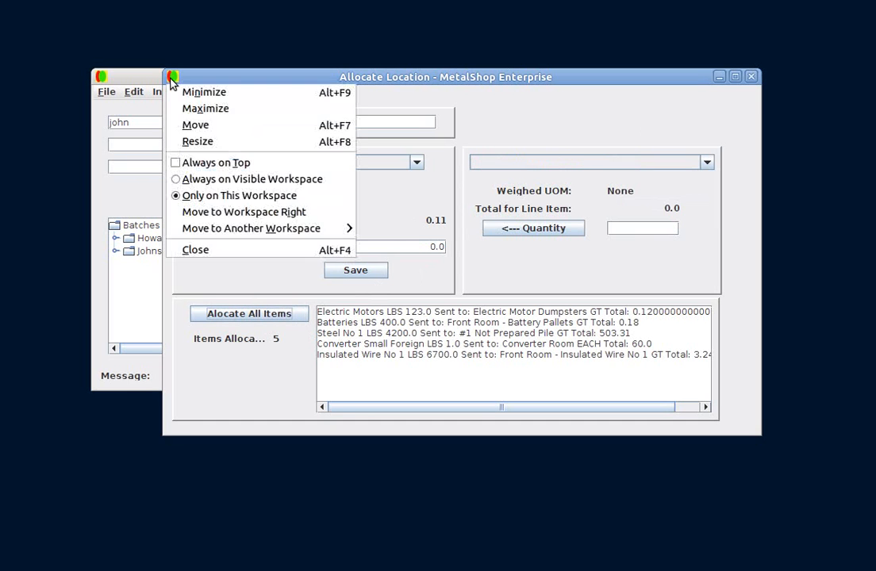
pyautogui.click(197, 249)
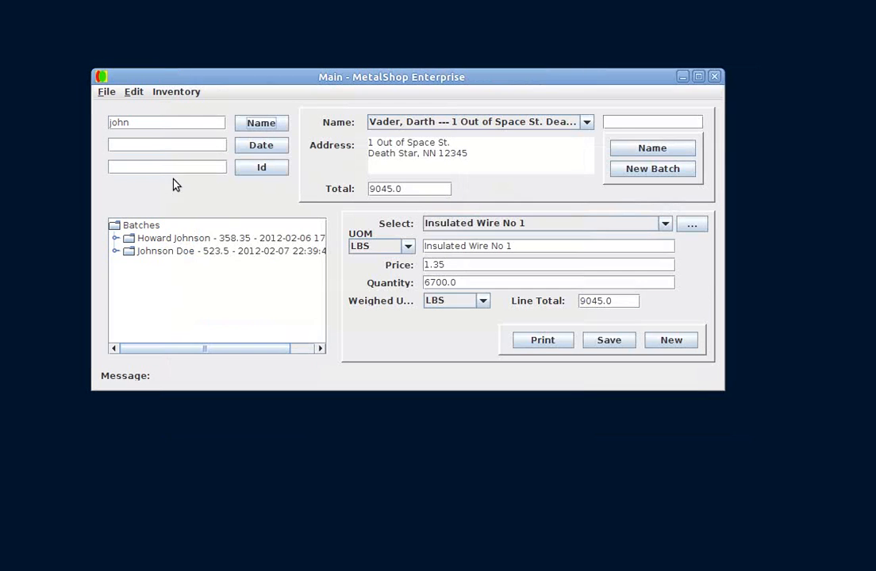
# Open the Edit Location window, view the #1 Not Prepared Pile location's details, and close it
pyautogui.click(133, 92)
pyautogui.click(143, 134)
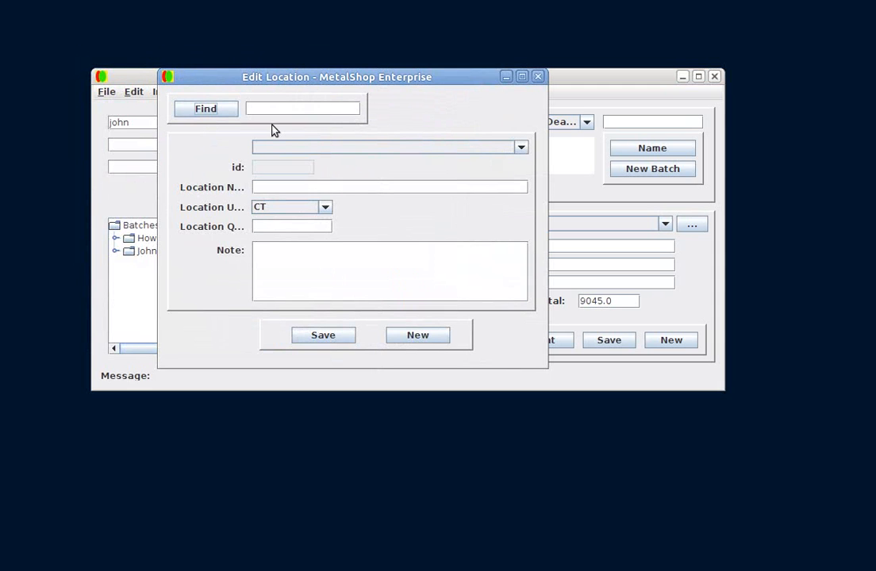
pyautogui.click(209, 115)
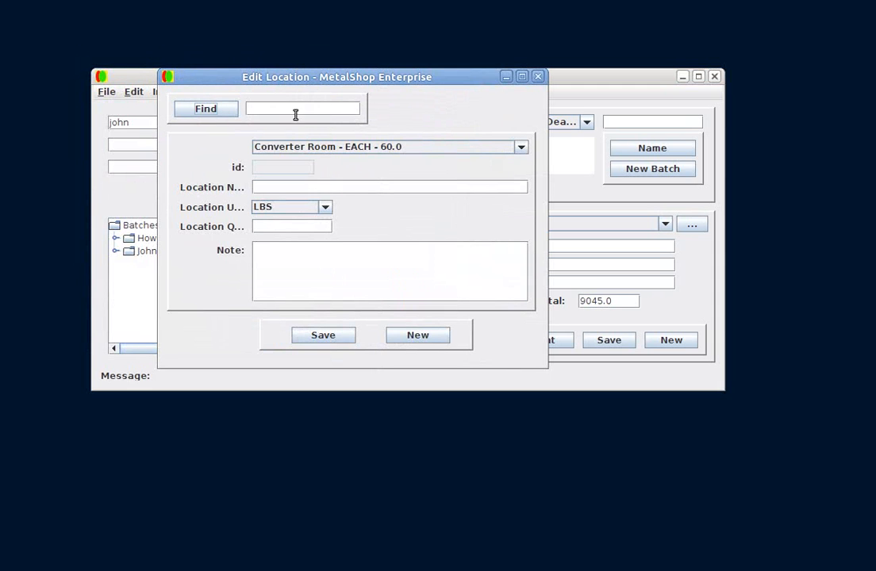
pyautogui.click(416, 148)
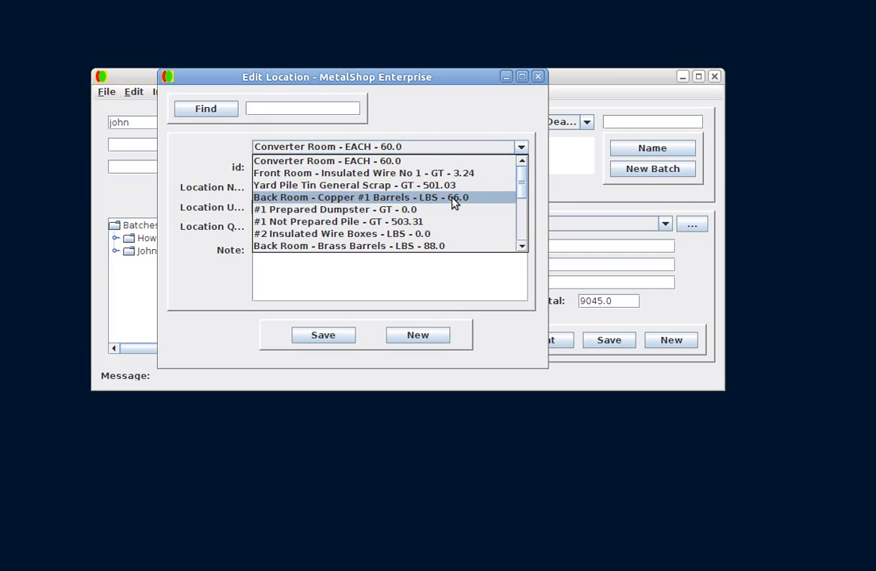
pyautogui.click(409, 223)
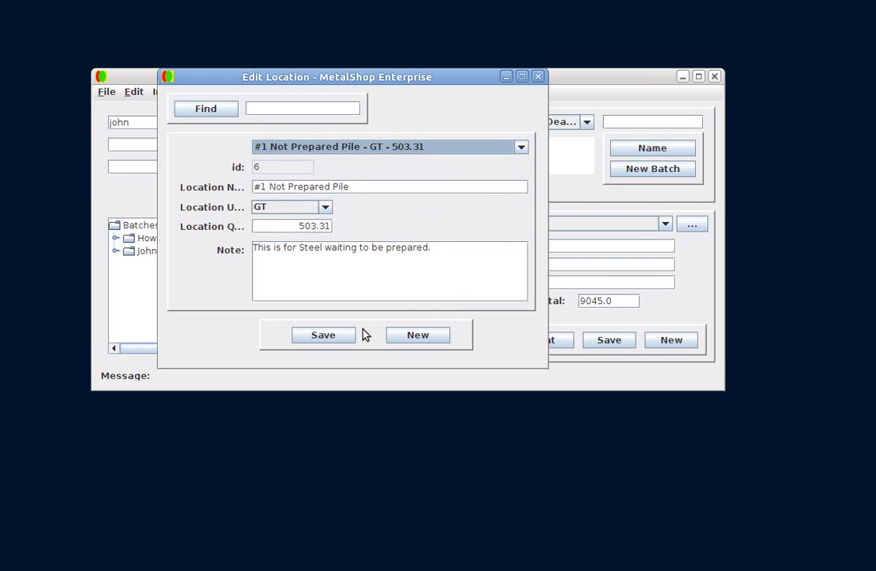
pyautogui.click(169, 77)
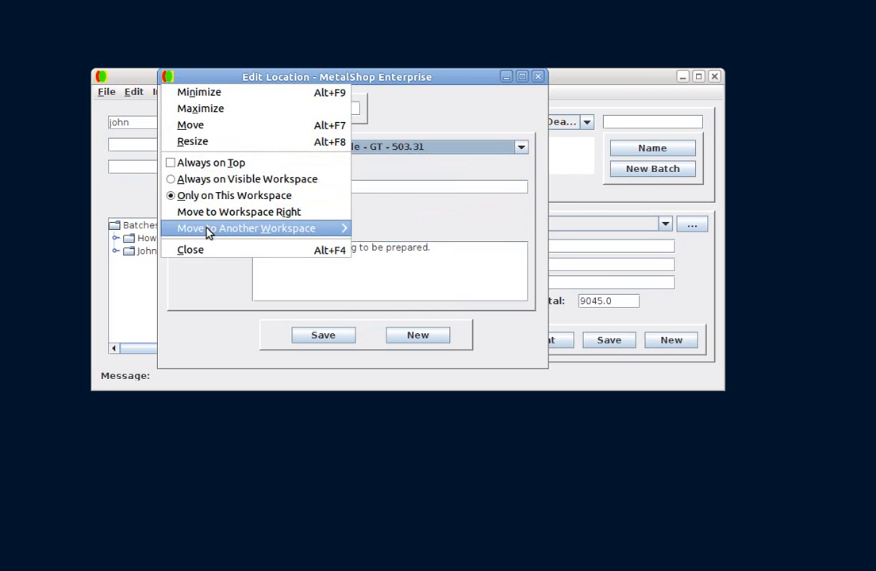
pyautogui.click(213, 252)
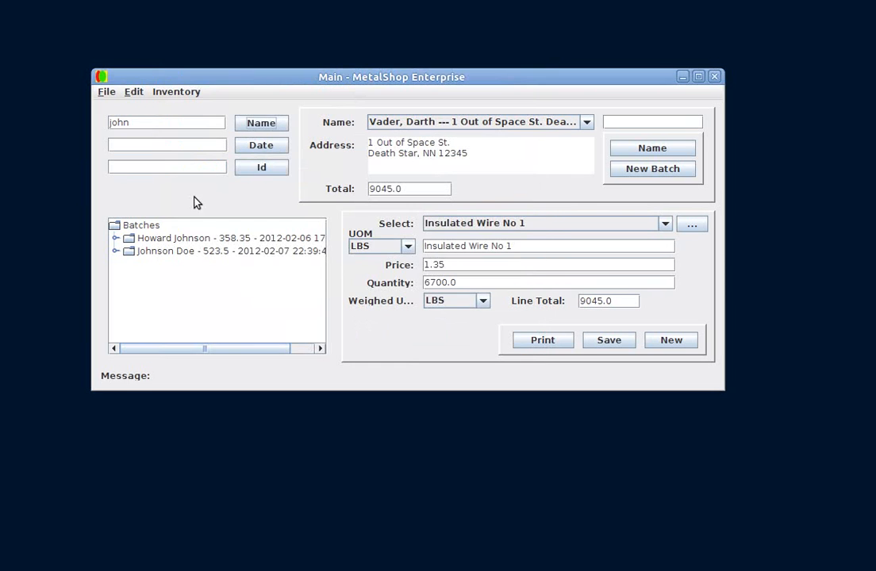
# Open the Move Location window and set 4000 LBS to move out of the #1 Not Prepared Pile
pyautogui.click(176, 93)
pyautogui.click(186, 123)
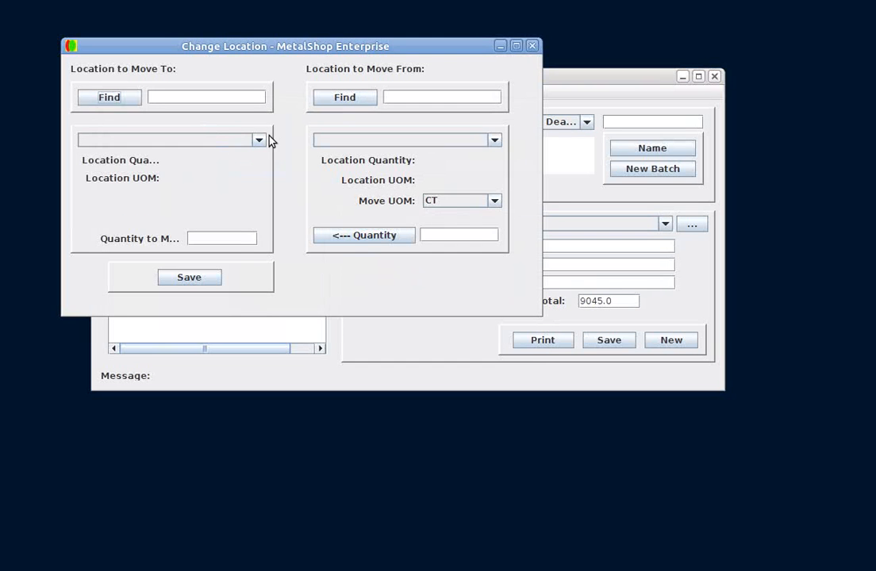
pyautogui.moveTo(227, 47); pyautogui.dragTo(379, 139)
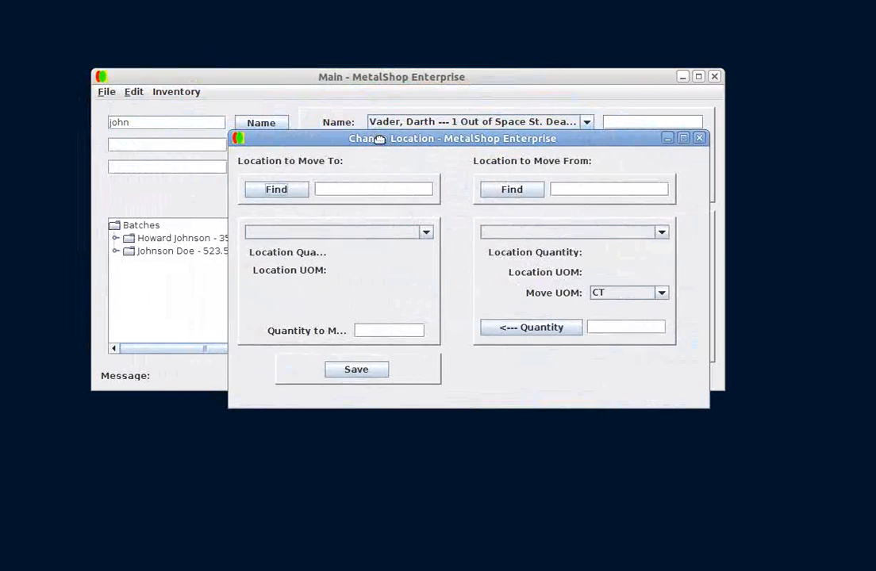
pyautogui.click(517, 197)
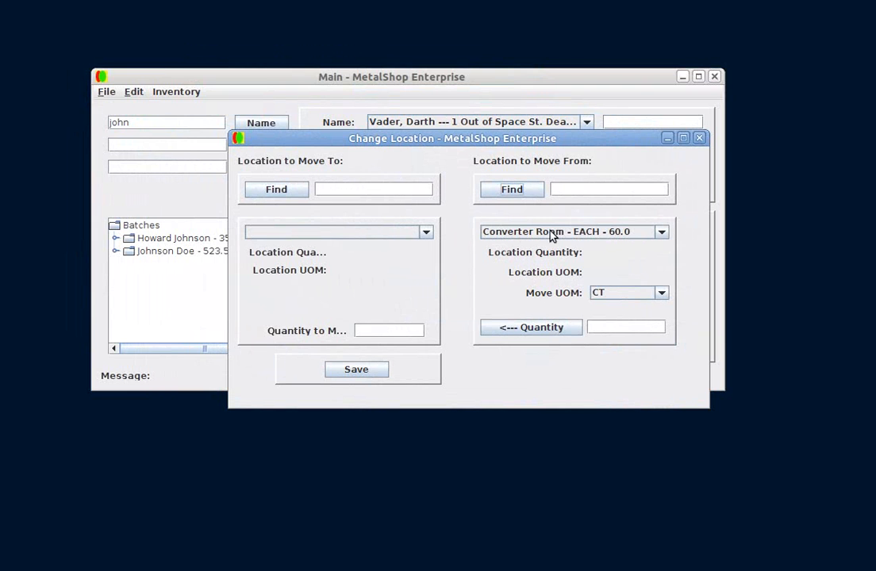
pyautogui.click(559, 233)
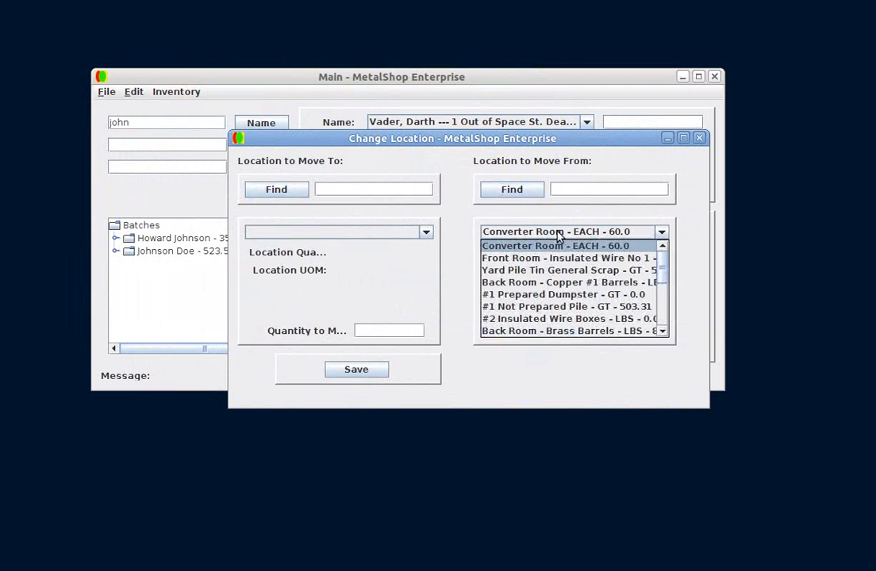
pyautogui.click(582, 307)
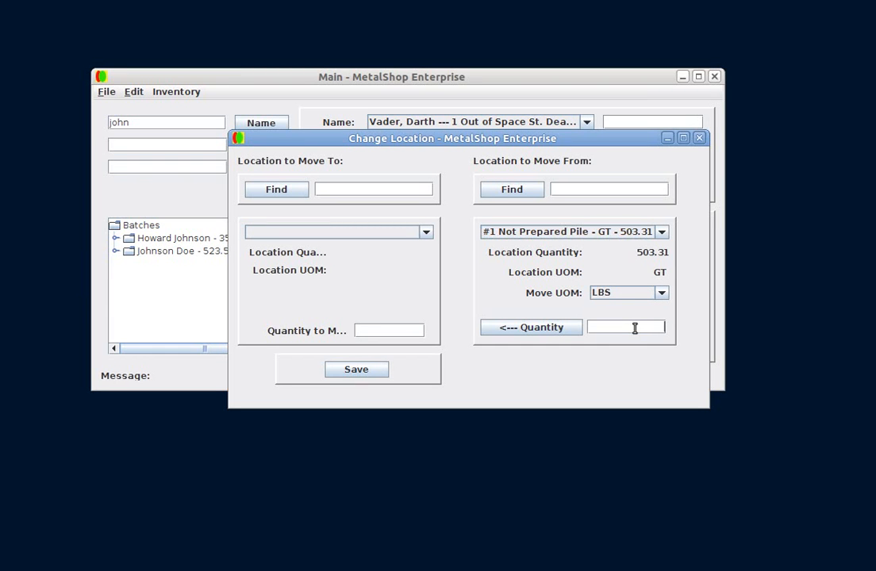
pyautogui.write('000')
# Choose #1 Prepared Dumpster as the destination, transfer the quantity, save the move, and close the window
pyautogui.click(299, 193)
pyautogui.click(362, 231)
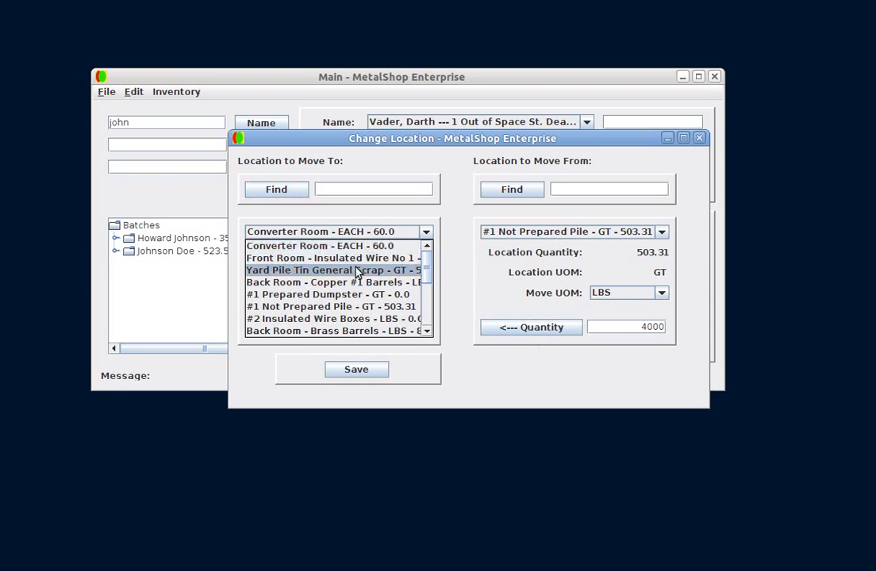
pyautogui.click(347, 295)
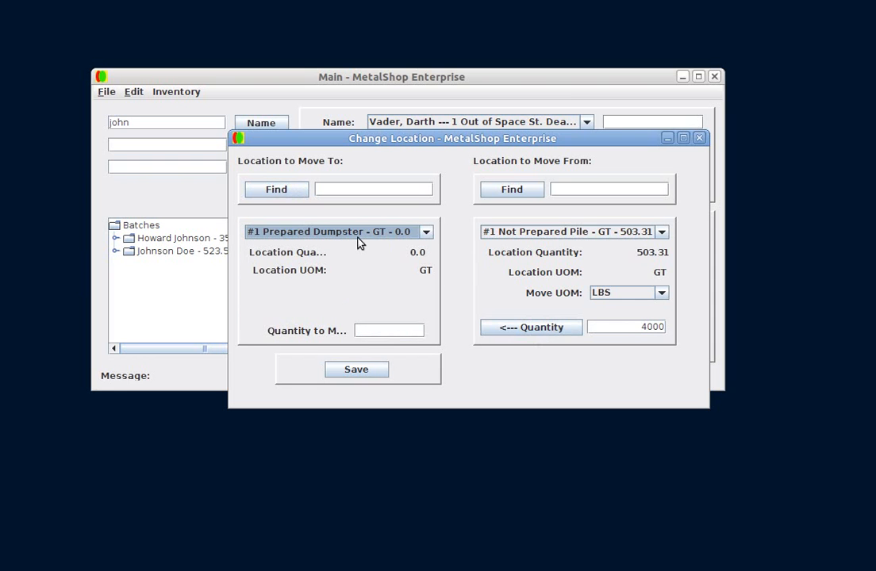
pyautogui.click(512, 331)
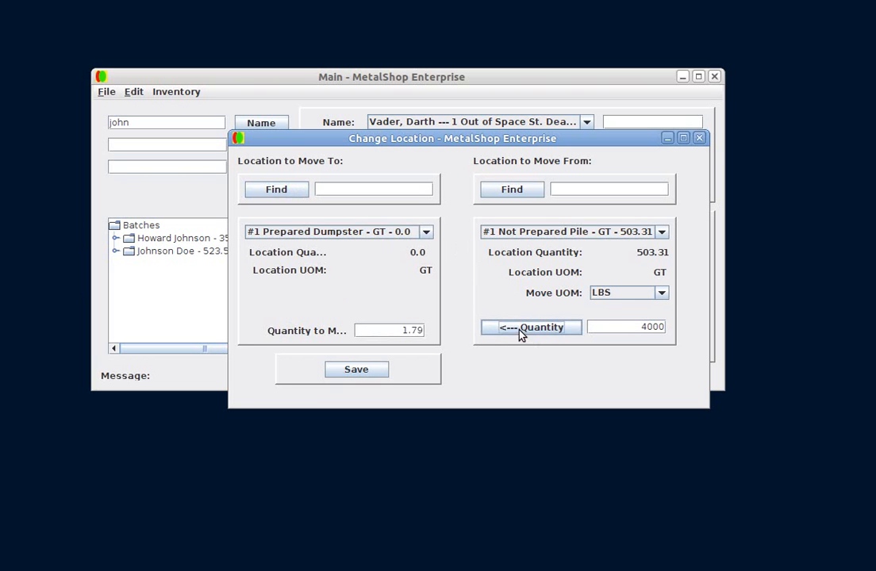
pyautogui.click(356, 370)
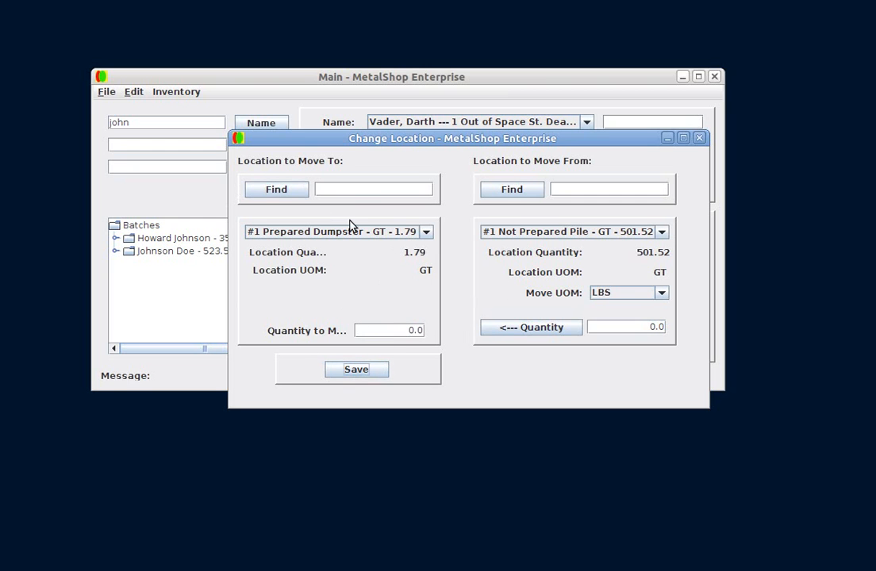
pyautogui.click(238, 141)
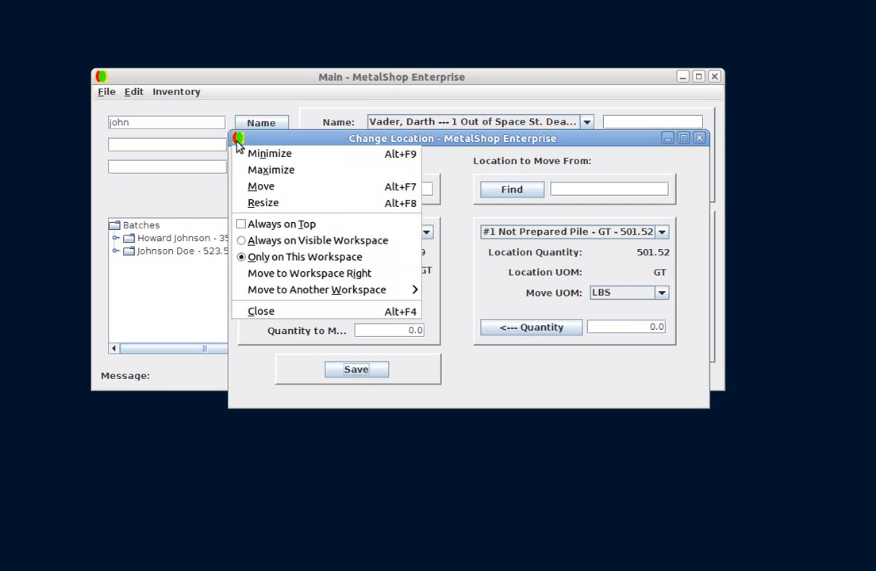
pyautogui.click(284, 311)
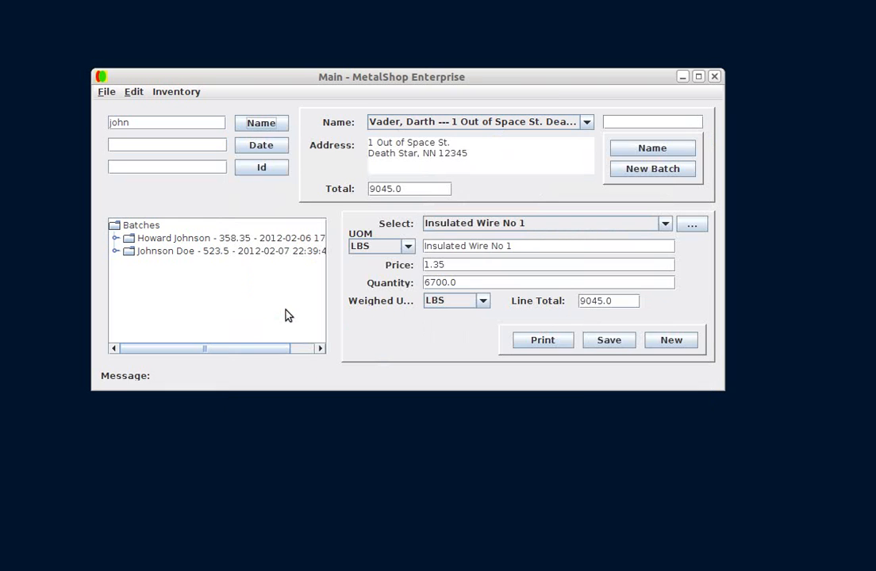
pyautogui.click(135, 93)
pyautogui.moveTo(155, 96)
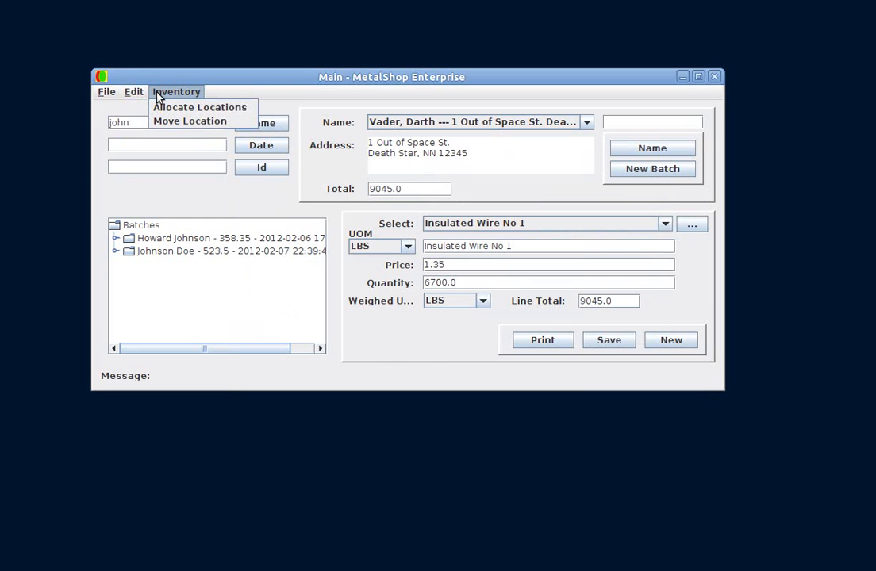
pyautogui.moveTo(124, 96)
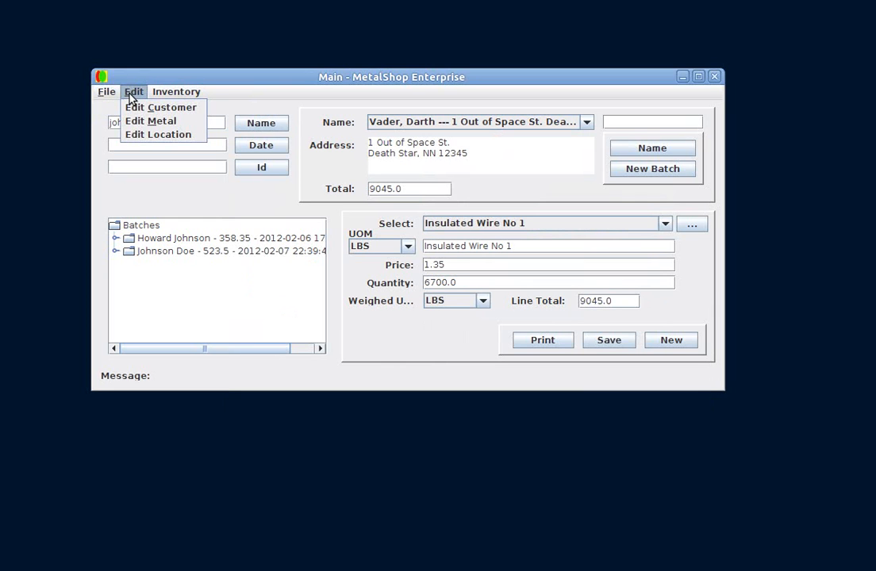
pyautogui.click(274, 94)
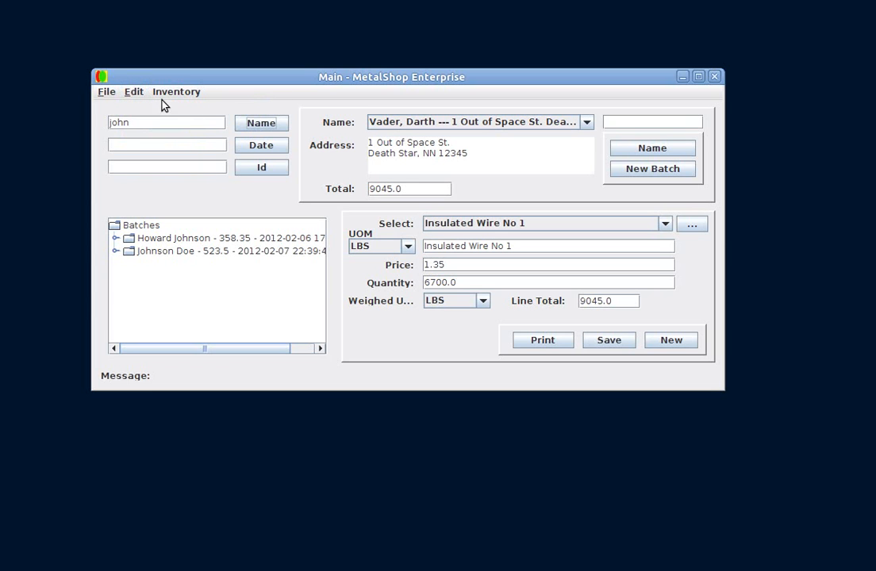
# Exit the MetalShop Enterprise application
pyautogui.click(109, 93)
pyautogui.click(115, 109)
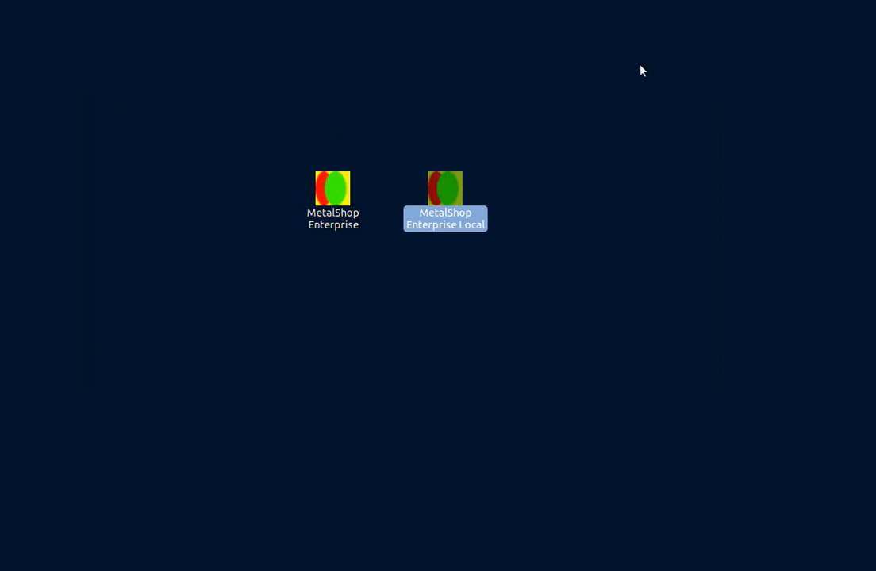
pyautogui.rightClick(781, 0)
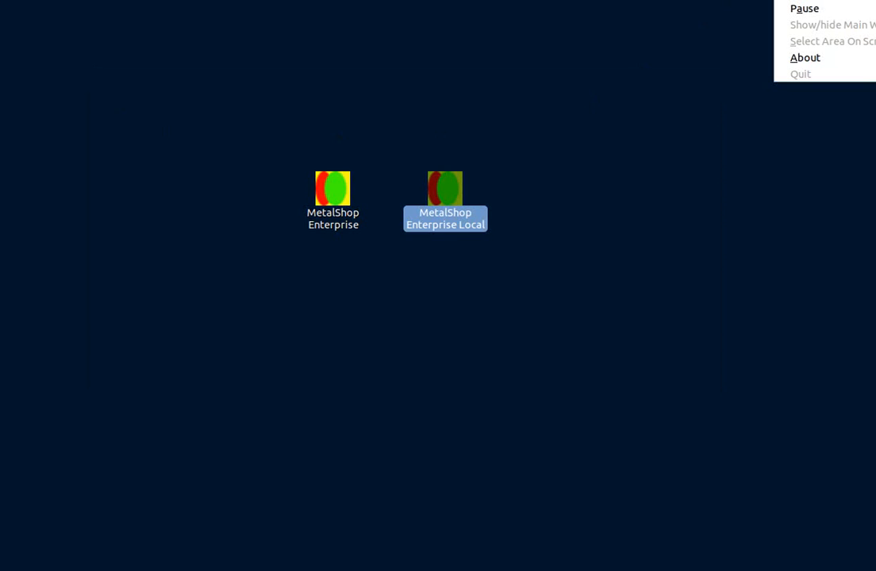